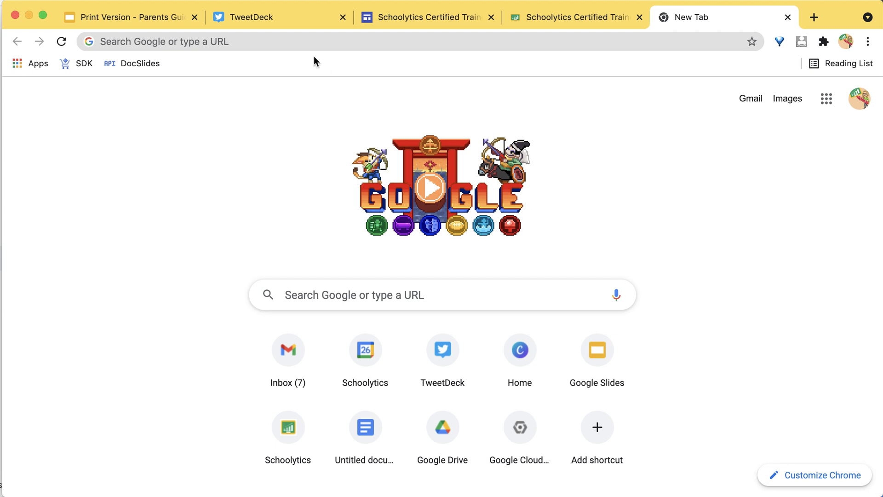
# - Create a new Google Form from forms.new and name both the form and its file Attendance Info
pyautogui.click(319, 42)
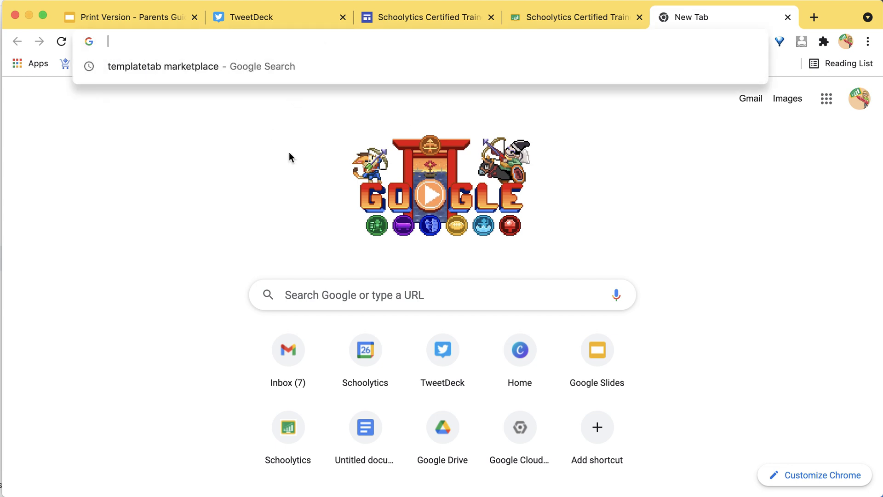
pyautogui.write('forms.new')
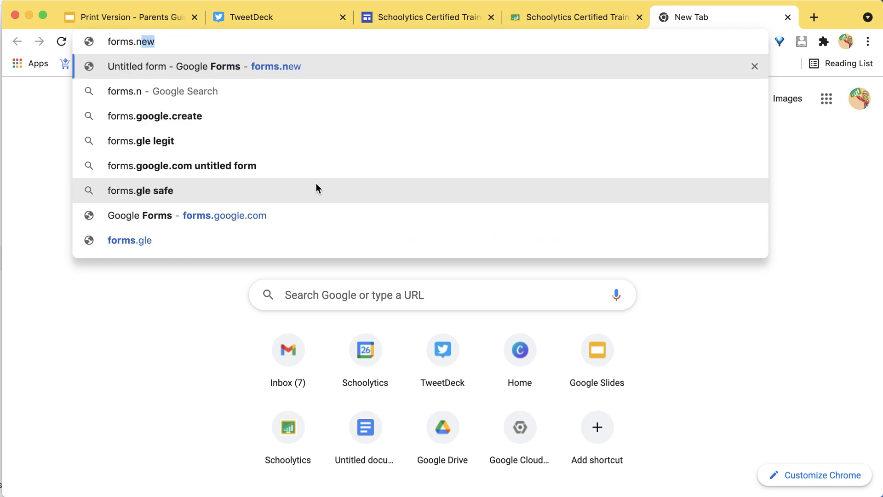
pyautogui.press('Return')
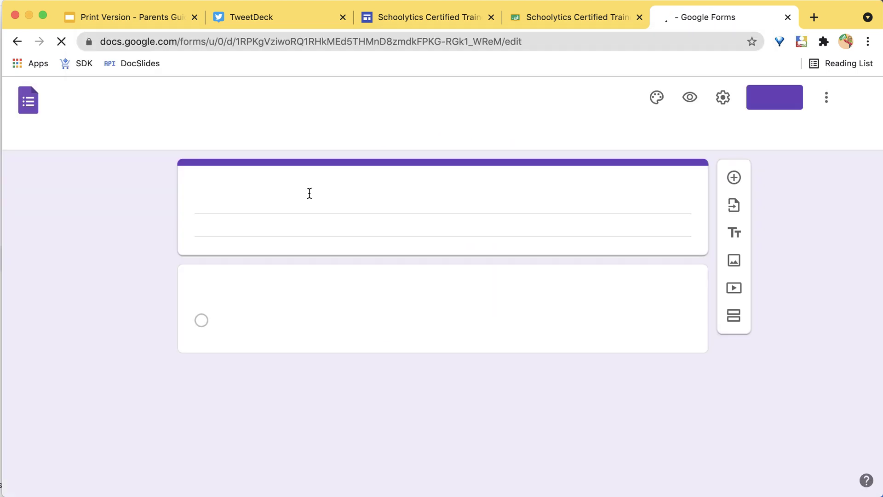
pyautogui.write('Attendance Indo')
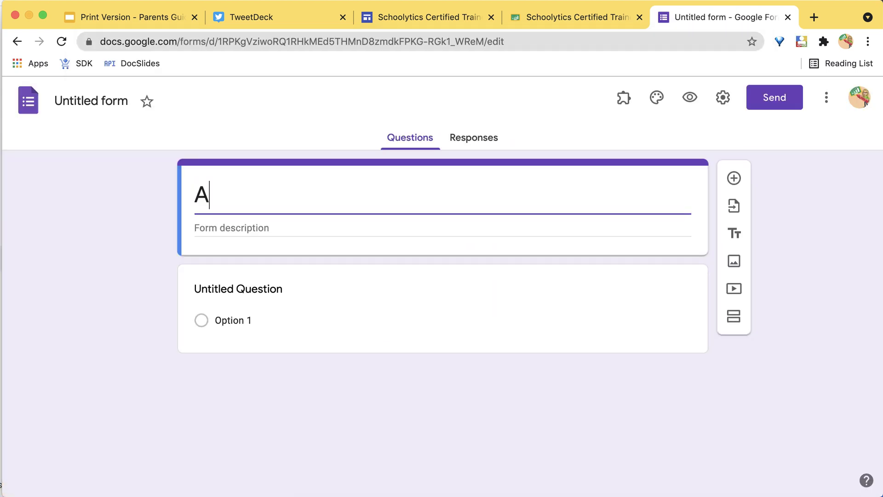
pyautogui.press('BackSpace')
pyautogui.press('BackSpace')
pyautogui.write('fo')
pyautogui.click(85, 106)
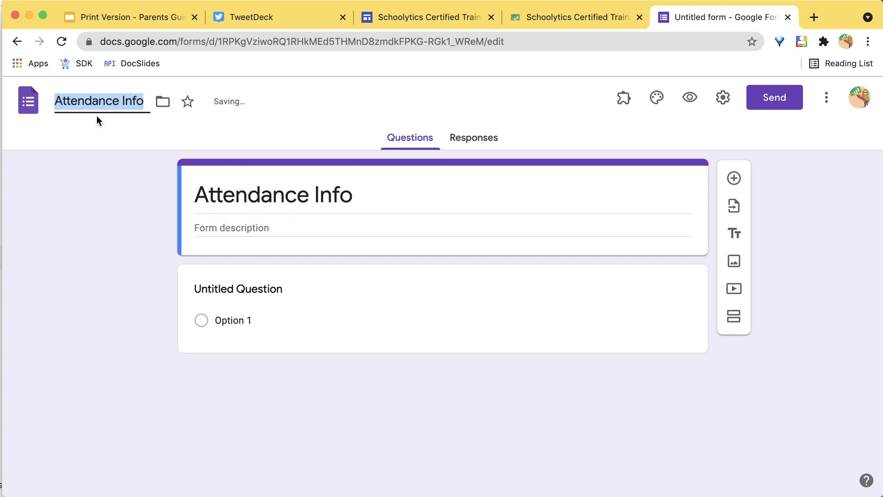
# - Set the form to collect emails, remove the restriction to users in Schoolytics, and save the settings
pyautogui.click(297, 292)
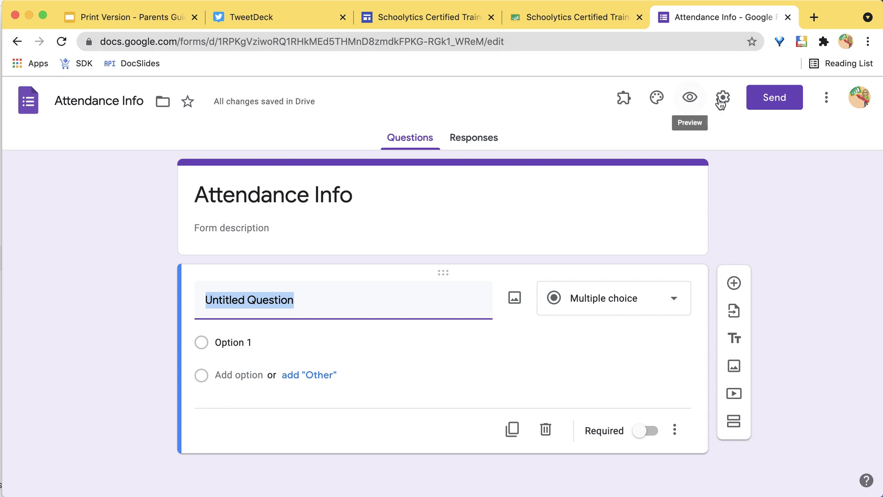
pyautogui.click(723, 98)
pyautogui.click(282, 203)
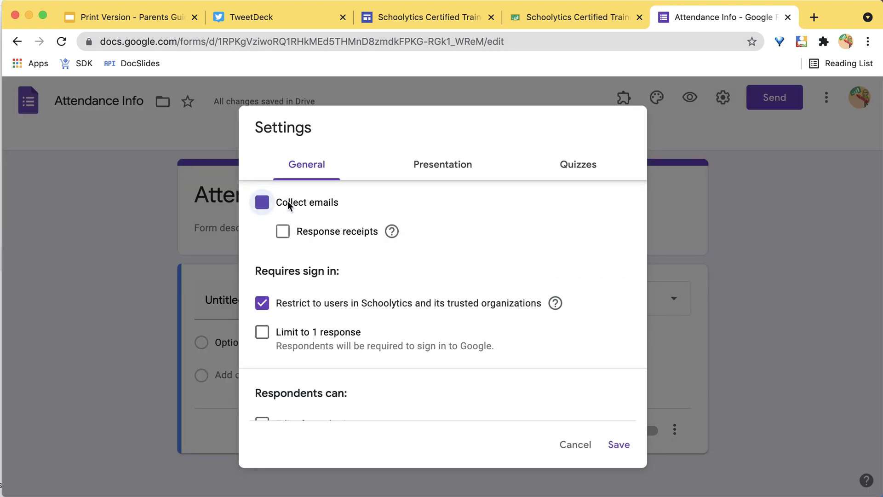
pyautogui.click(410, 302)
pyautogui.click(620, 445)
# - Enter two short-answer questions, First Name and Last Name
pyautogui.click(350, 397)
pyautogui.write('First Name')
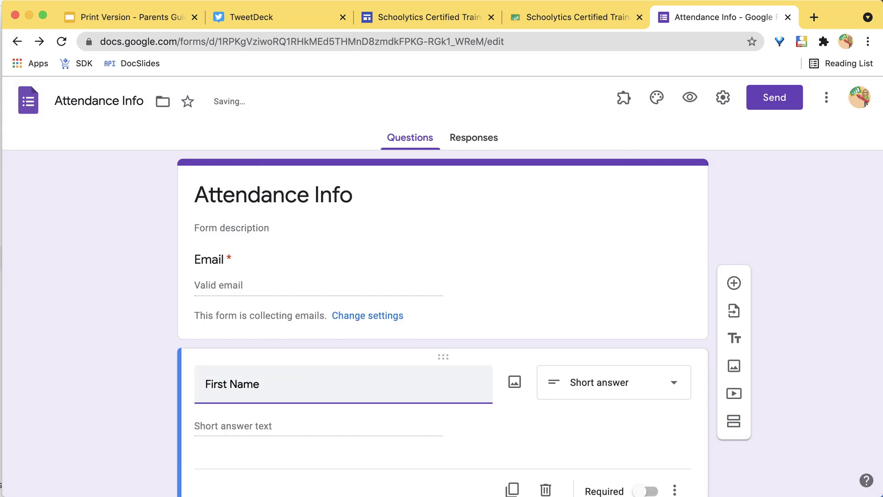
pyautogui.press('Return')
pyautogui.write('Last Name')
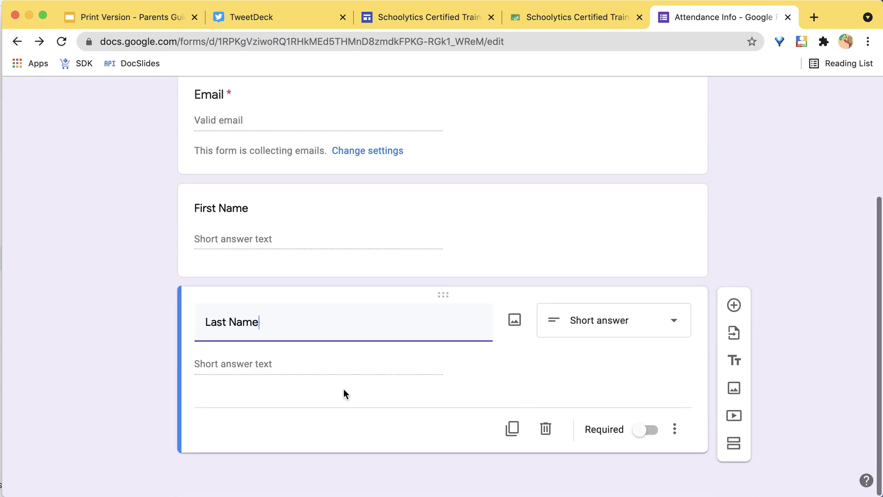
# - Add a multiple-choice question titled Attendance with the options Present, Absent and Late
pyautogui.press('Return')
pyautogui.write('Attendance')
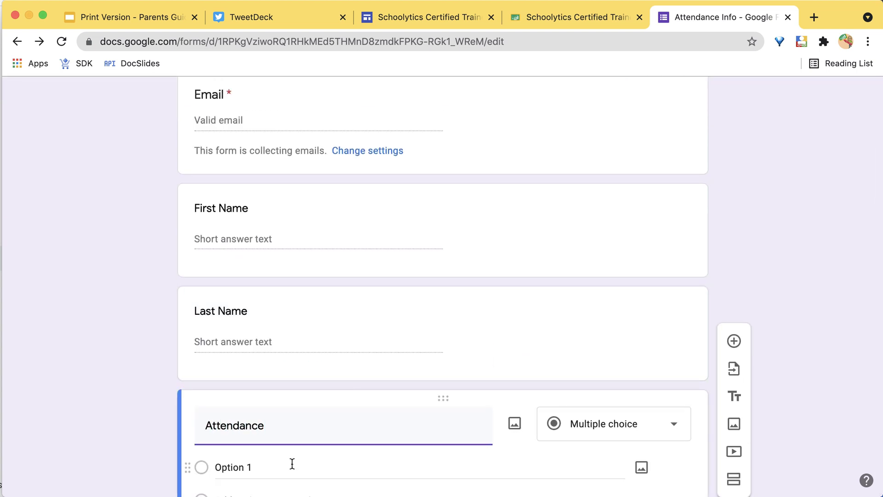
pyautogui.click(269, 474)
pyautogui.write('Present')
pyautogui.press('Return')
pyautogui.write('Absent')
pyautogui.press('Return')
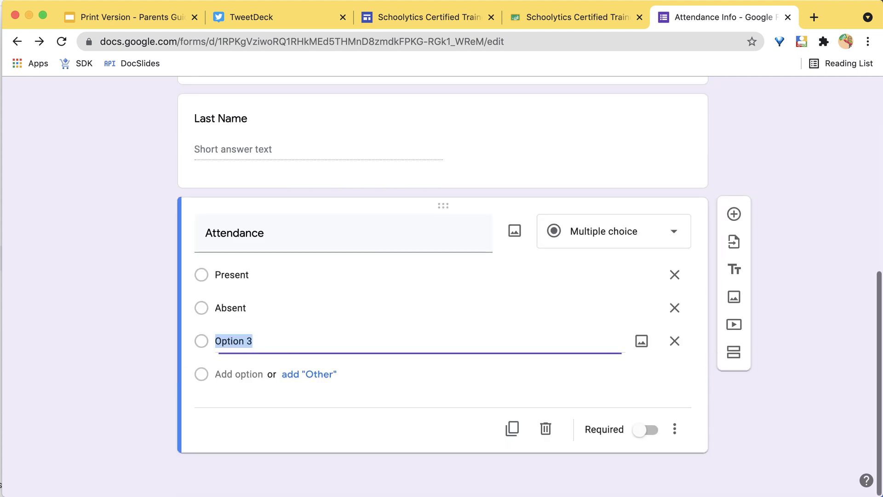
pyautogui.write('Late')
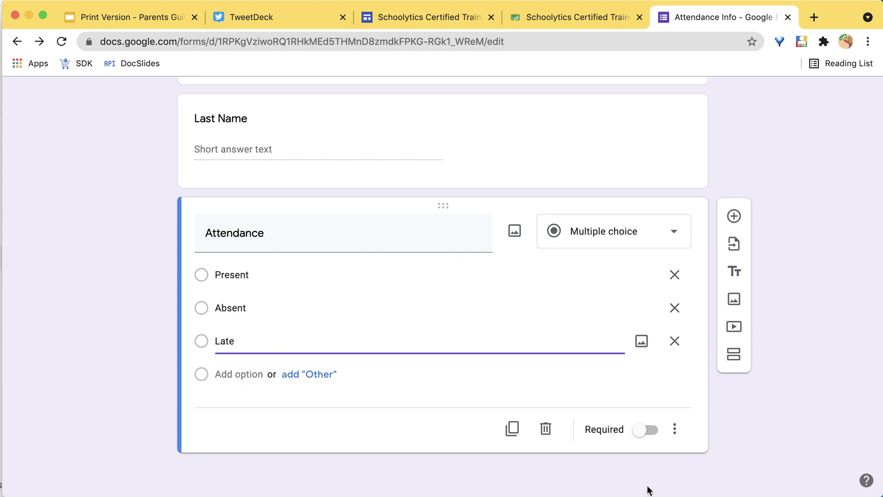
# - Make the Attendance, Last Name and First Name questions required
pyautogui.click(648, 429)
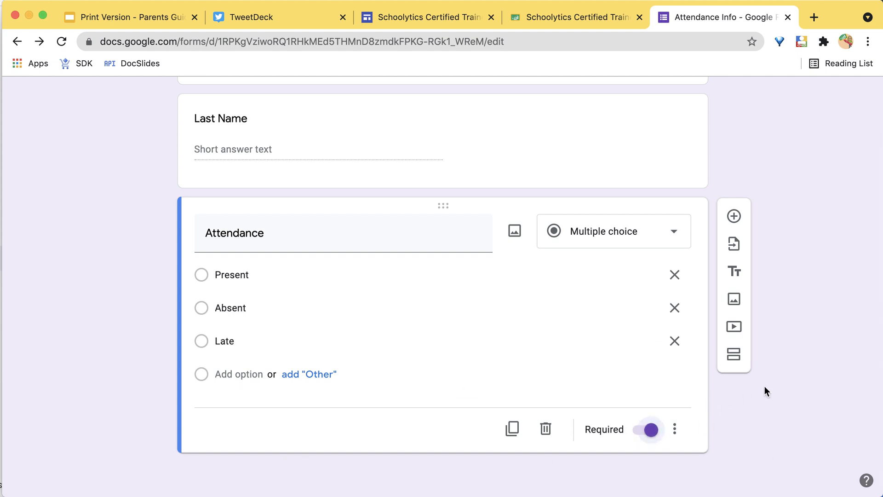
pyautogui.scroll(3, 414, 299)
pyautogui.click(456, 274)
pyautogui.click(642, 367)
pyautogui.click(545, 179)
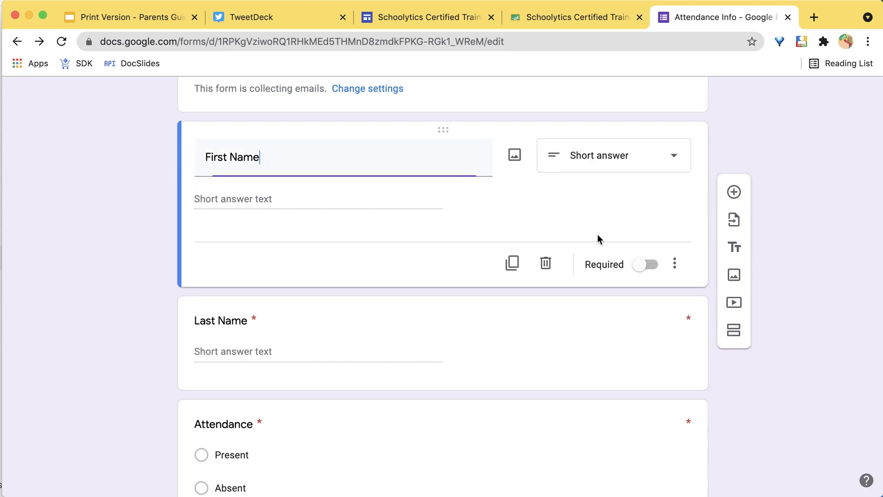
pyautogui.click(647, 270)
# - Create a new spreadsheet named Attendance Info (Responses) as the destination for the form's responses
pyautogui.scroll(5, 684, 299)
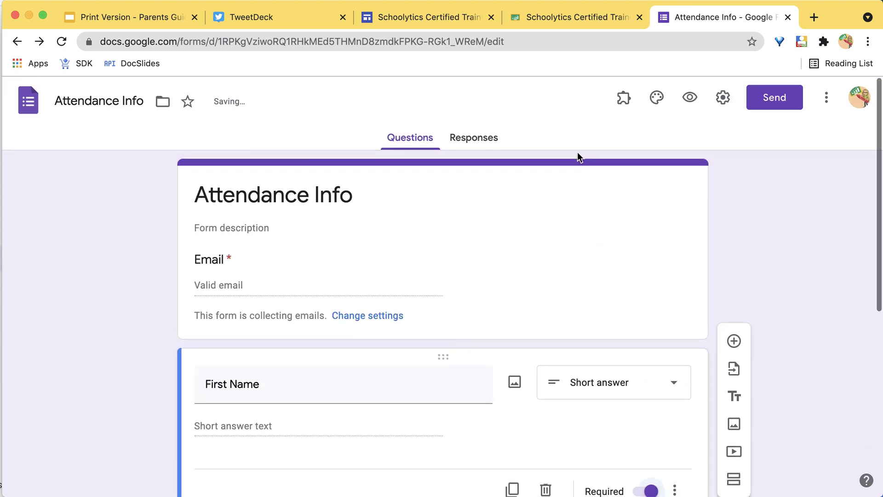
pyautogui.click(484, 143)
pyautogui.click(653, 182)
pyautogui.click(619, 277)
pyautogui.click(552, 275)
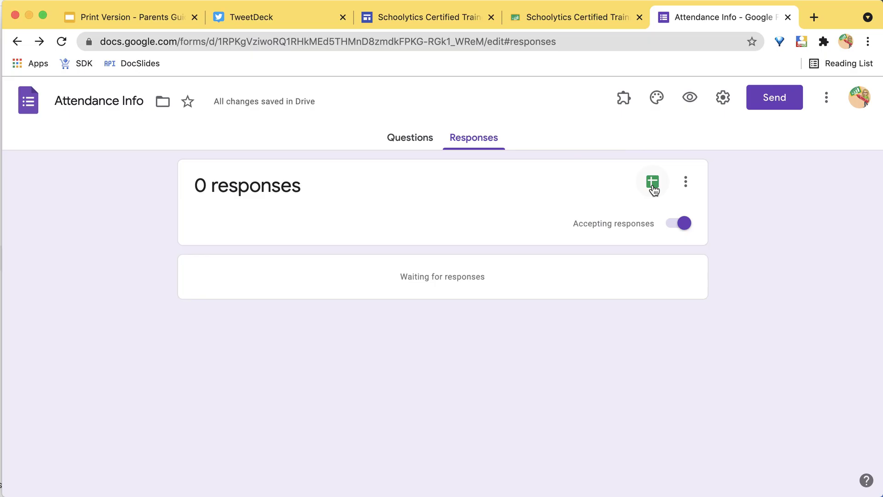
pyautogui.click(653, 184)
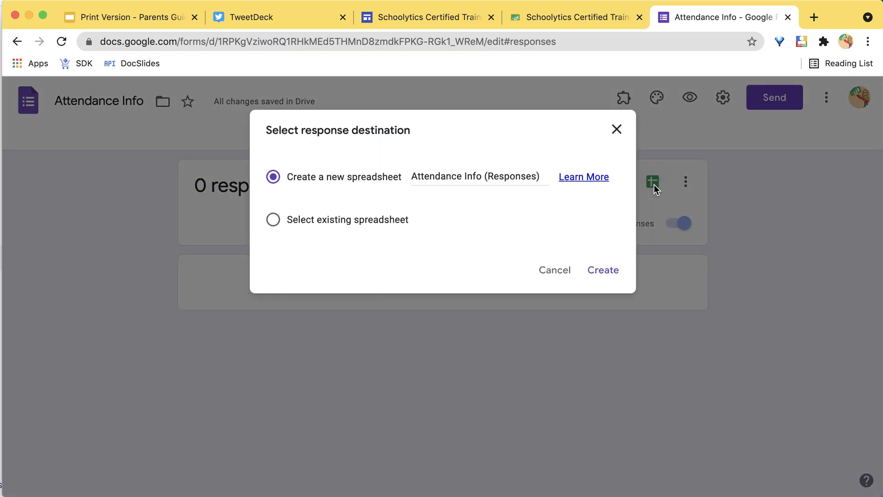
pyautogui.click(615, 274)
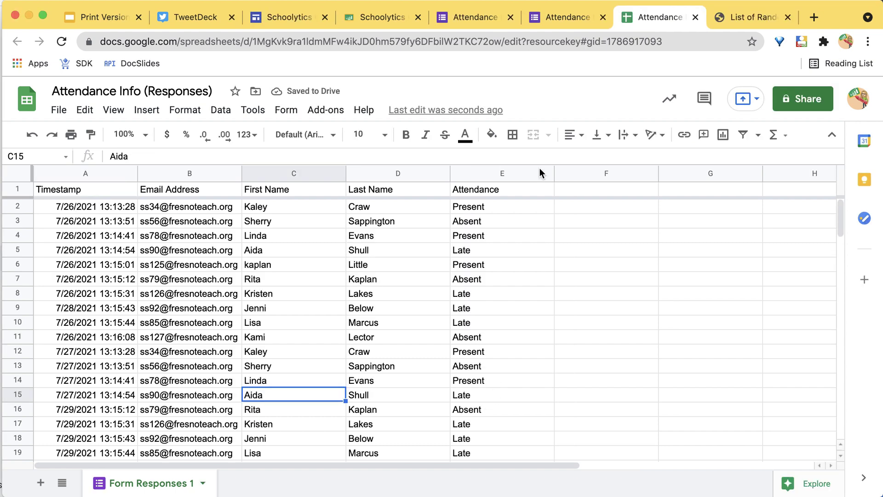
# - Open another blank response in the live form, then return to the responses spreadsheet and examine its timestamps
pyautogui.click(577, 17)
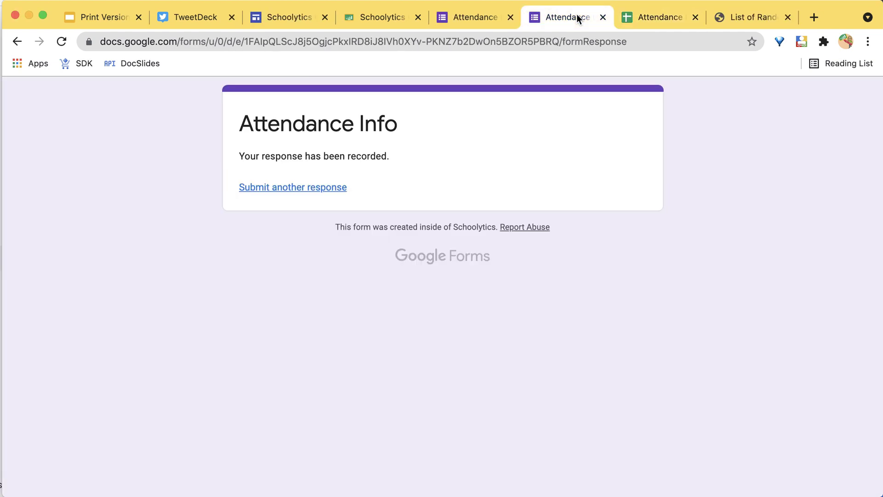
pyautogui.click(326, 191)
pyautogui.click(661, 20)
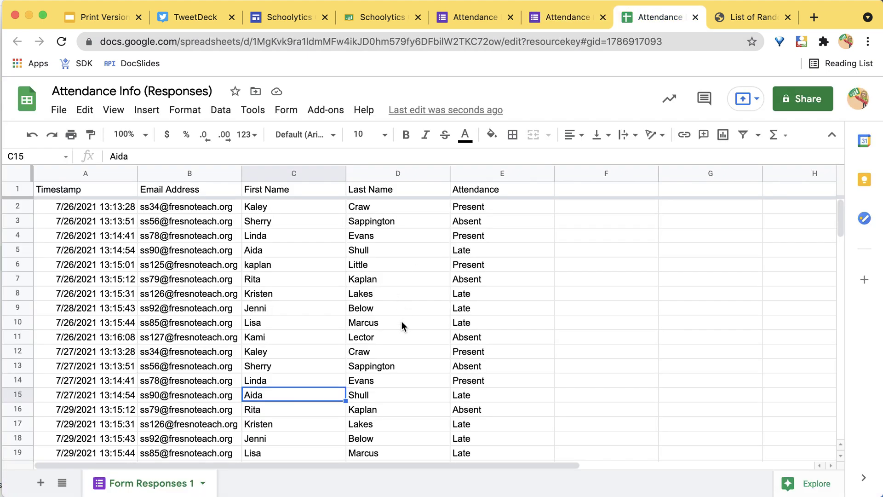
pyautogui.moveTo(74, 337); pyautogui.dragTo(80, 354)
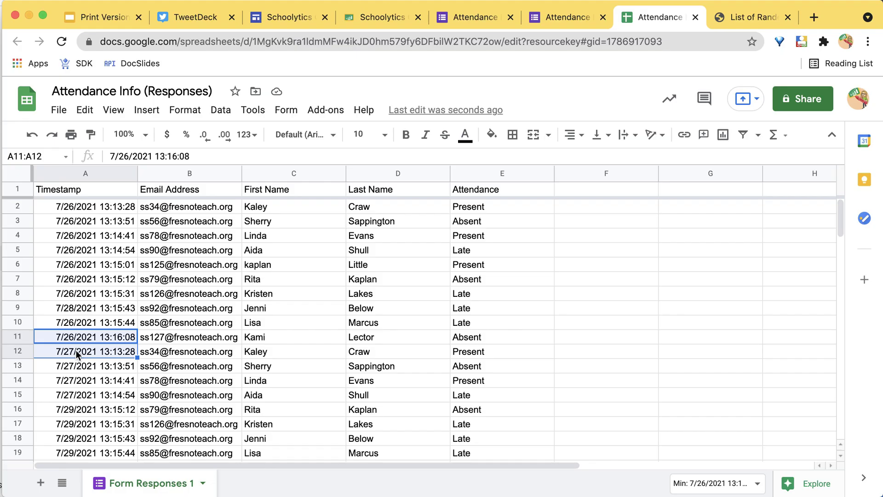
pyautogui.click(147, 369)
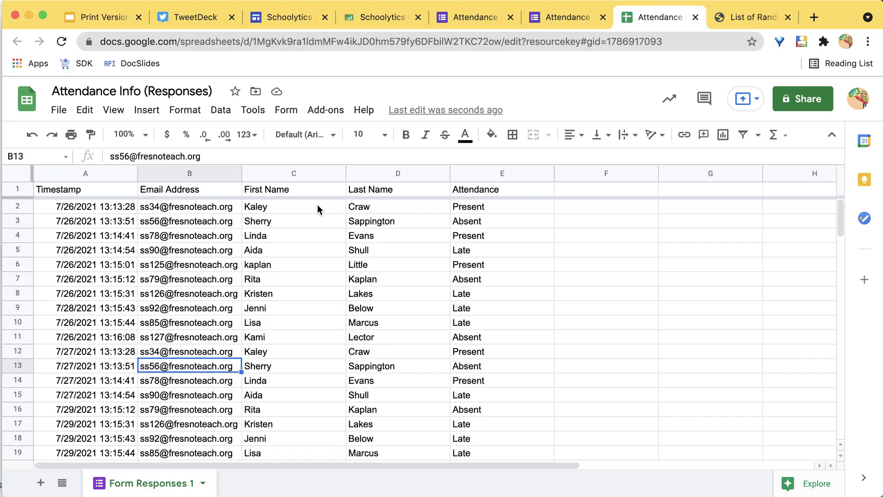
# - Search the add-on marketplace for toTabs and open the add-on's details
pyautogui.click(332, 111)
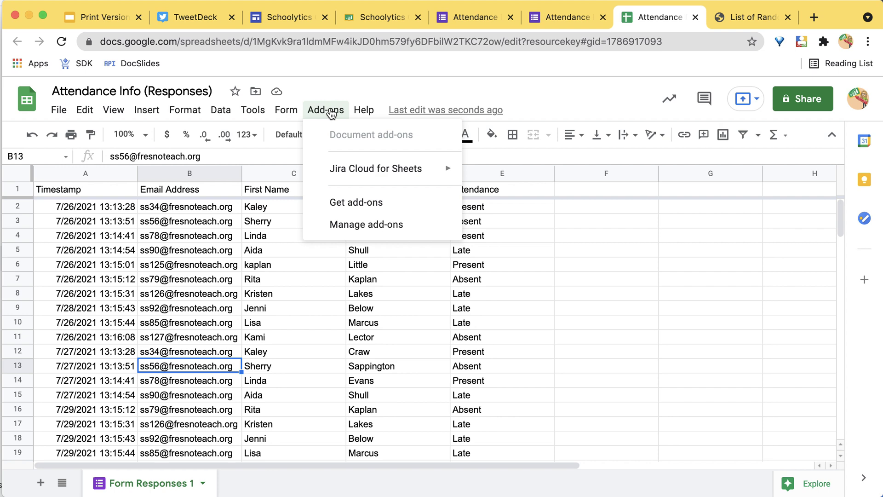
pyautogui.click(364, 210)
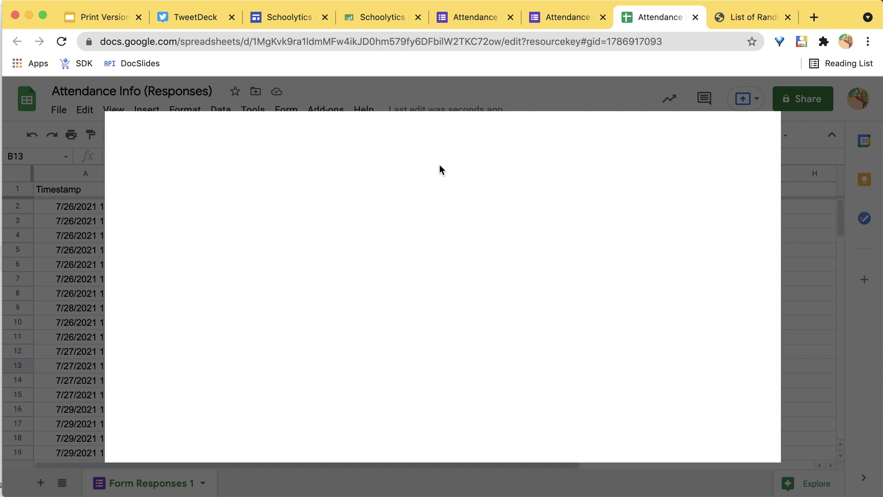
pyautogui.click(436, 135)
pyautogui.write('toTabs')
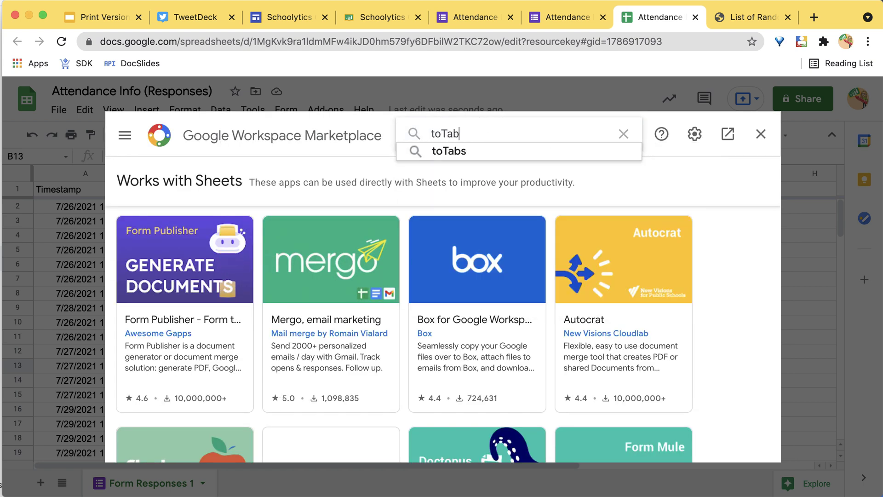
pyautogui.click(467, 151)
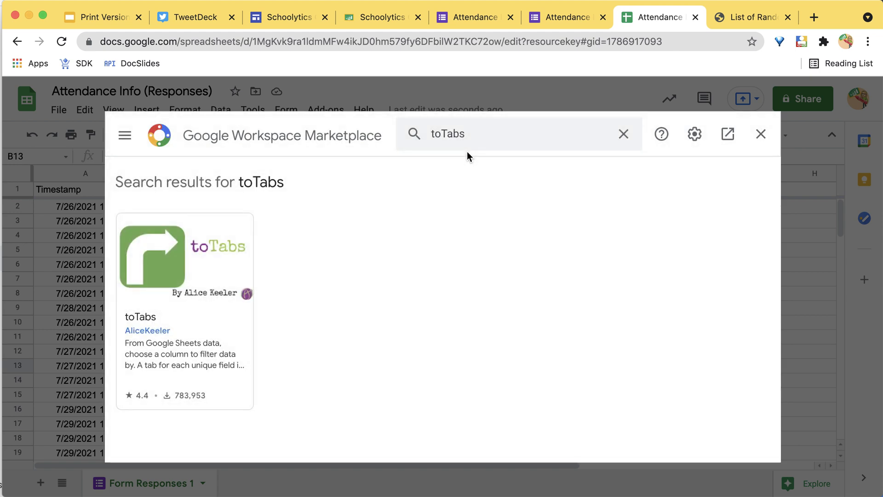
pyautogui.click(203, 269)
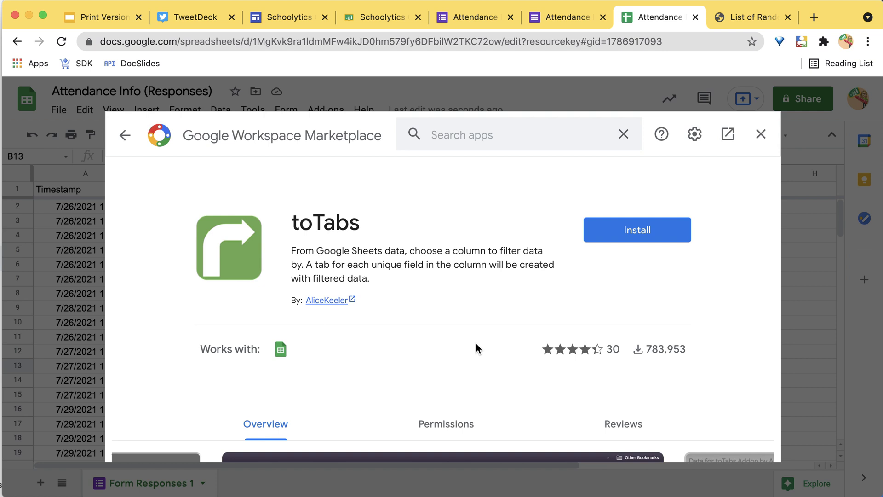
# - Install the toTabs add-on, granting permission through the Google account, and close the marketplace
pyautogui.click(637, 232)
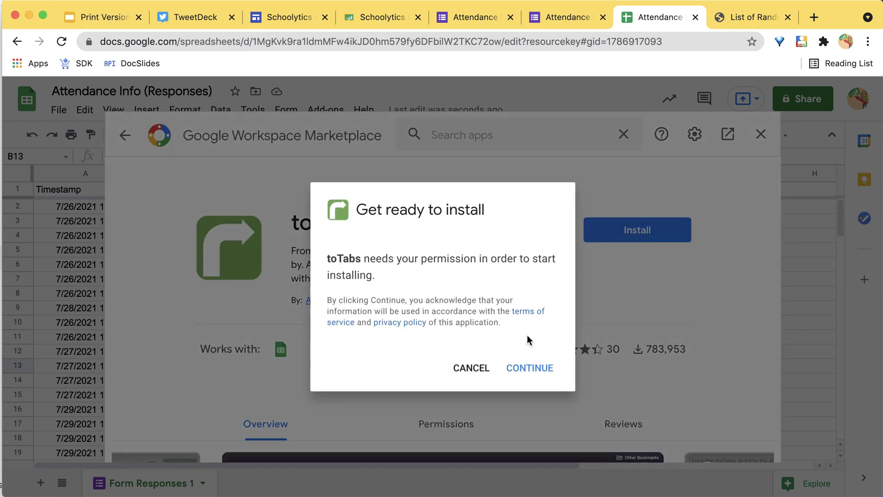
pyautogui.click(526, 373)
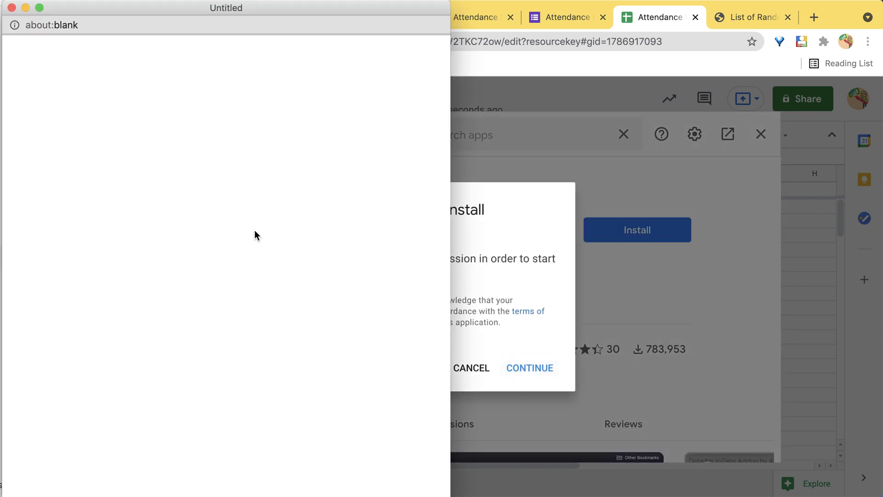
pyautogui.click(299, 306)
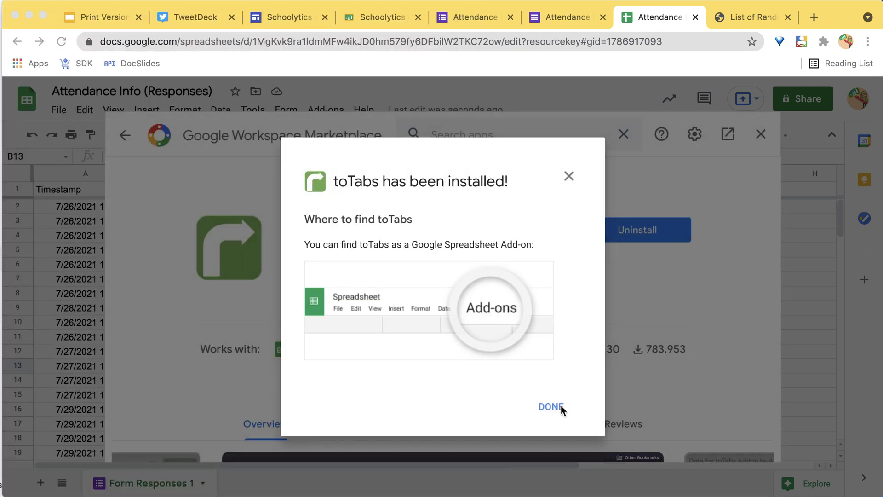
pyautogui.click(551, 407)
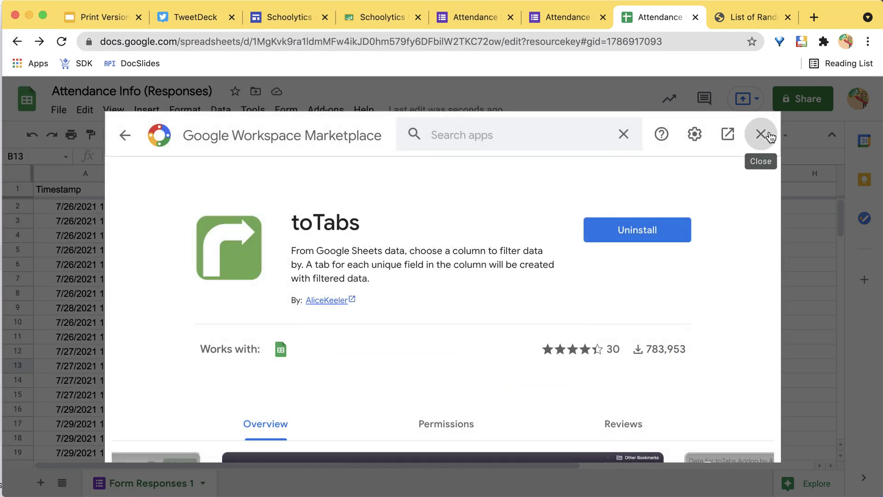
pyautogui.click(772, 133)
# - Show the toTabs add-on's sidebar in the responses spreadsheet
pyautogui.click(523, 340)
pyautogui.click(334, 112)
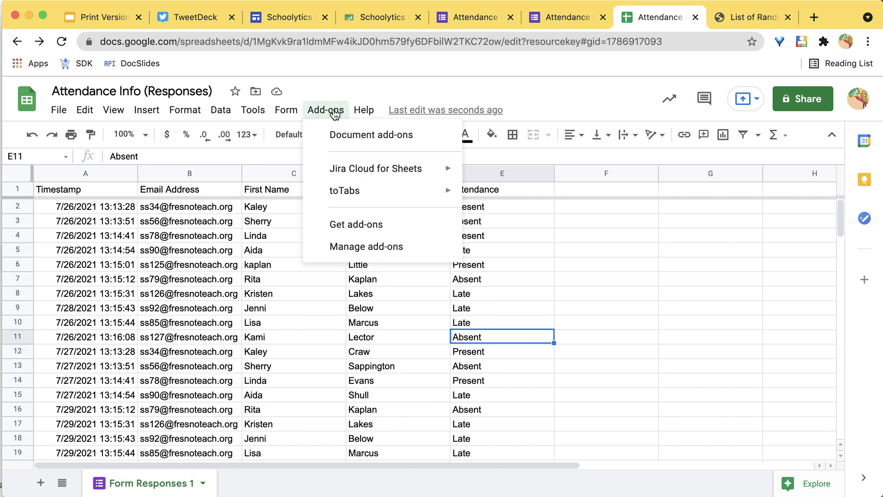
pyautogui.moveTo(352, 199)
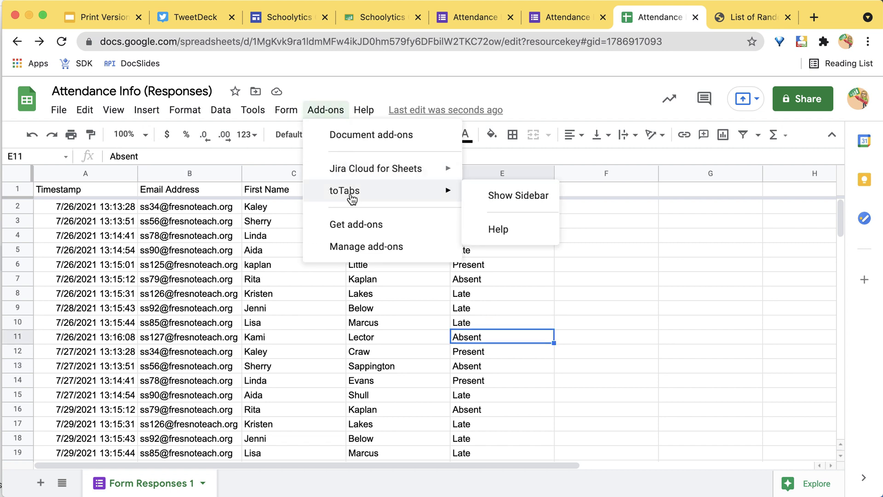
pyautogui.click(493, 196)
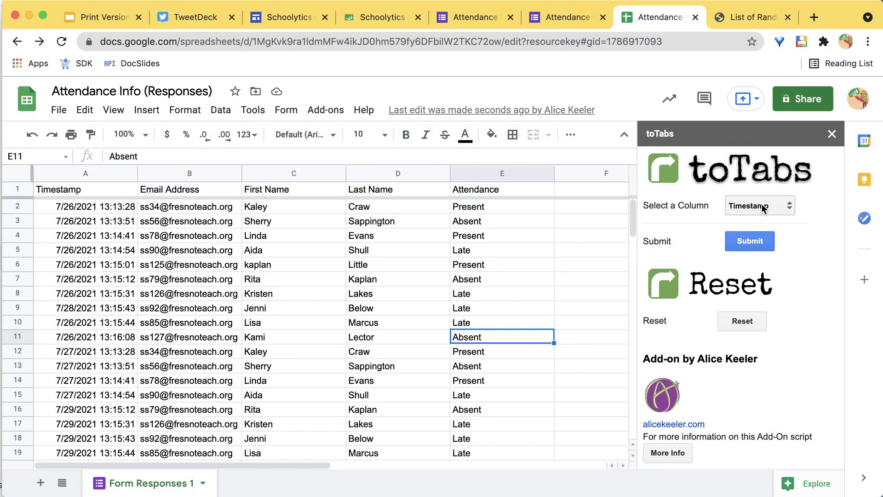
# - Split the form responses into separate tabs by the Last Name column with toTabs
pyautogui.click(762, 207)
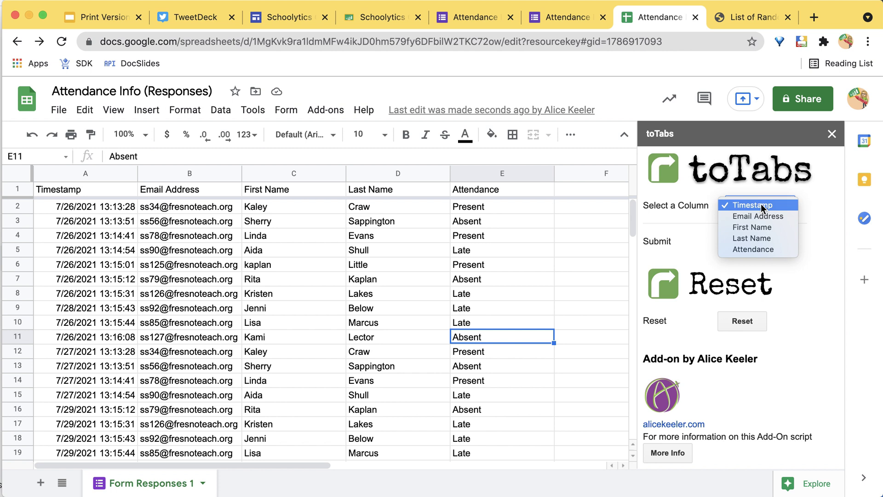
pyautogui.click(760, 239)
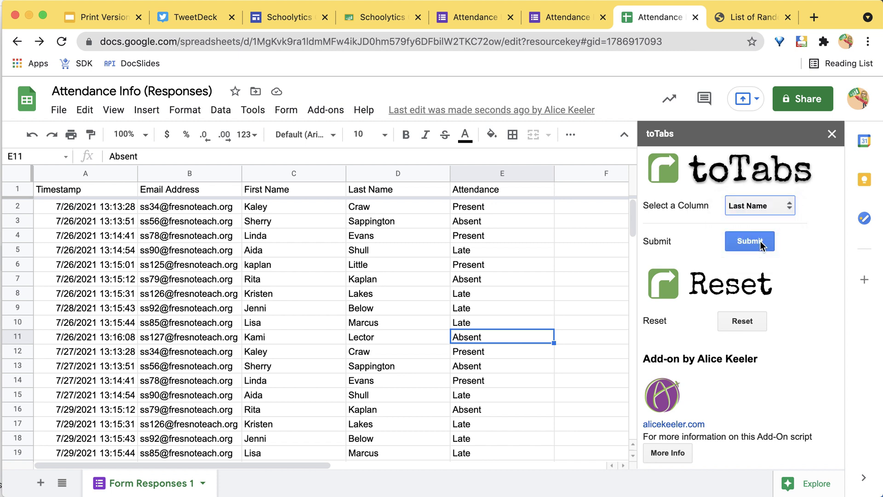
pyautogui.click(759, 243)
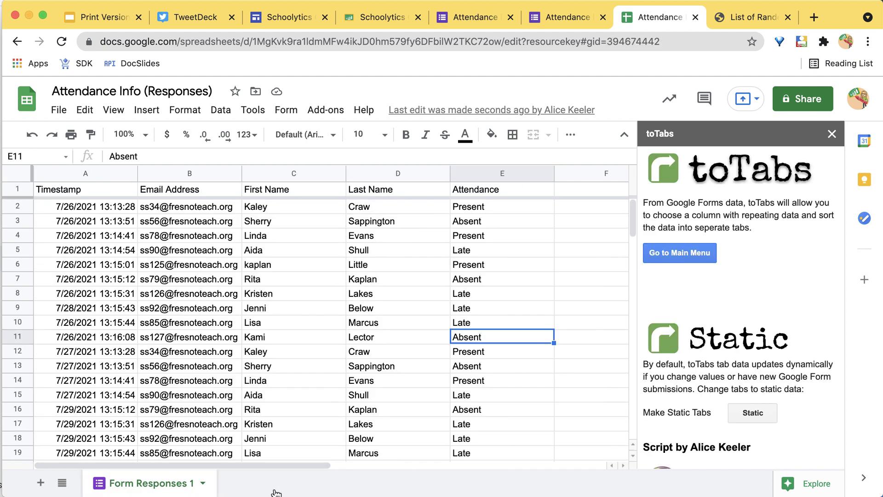
# - Examine the rows in the first four generated last-name tabs, including the filter formula behind the first student's rows
pyautogui.click(305, 483)
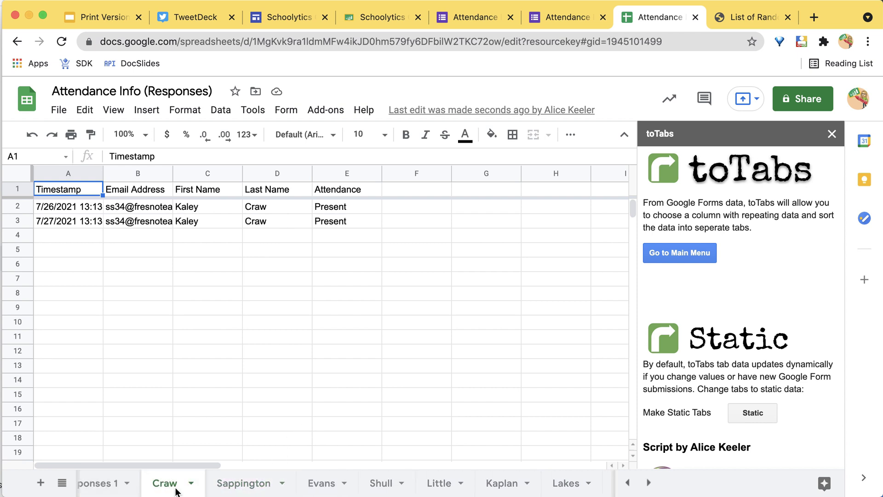
pyautogui.click(197, 366)
pyautogui.moveTo(76, 210); pyautogui.dragTo(345, 223)
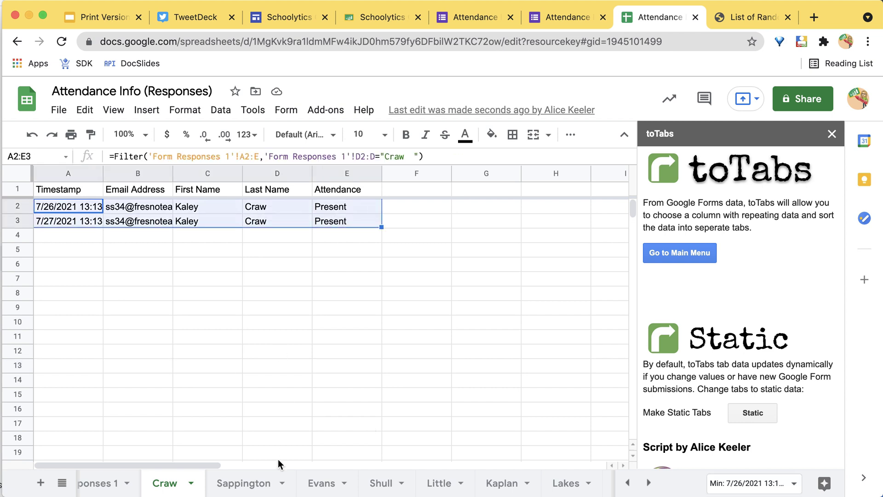
pyautogui.click(261, 485)
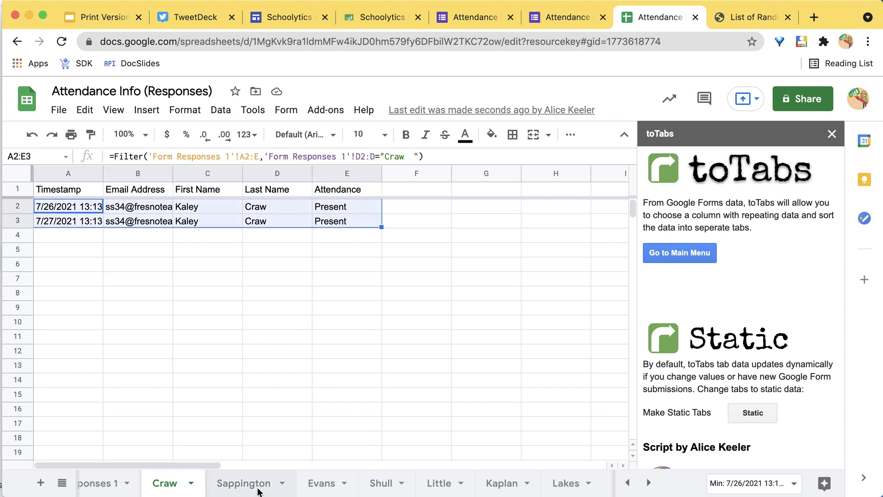
pyautogui.click(156, 212)
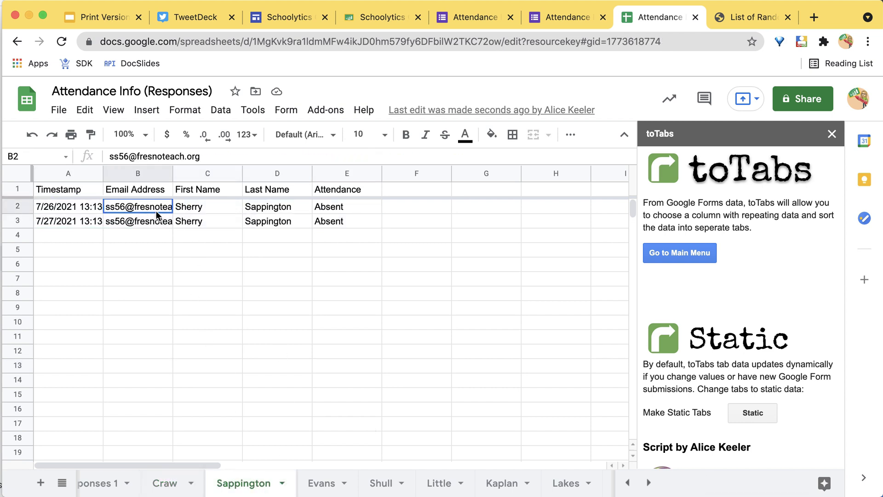
pyautogui.click(315, 487)
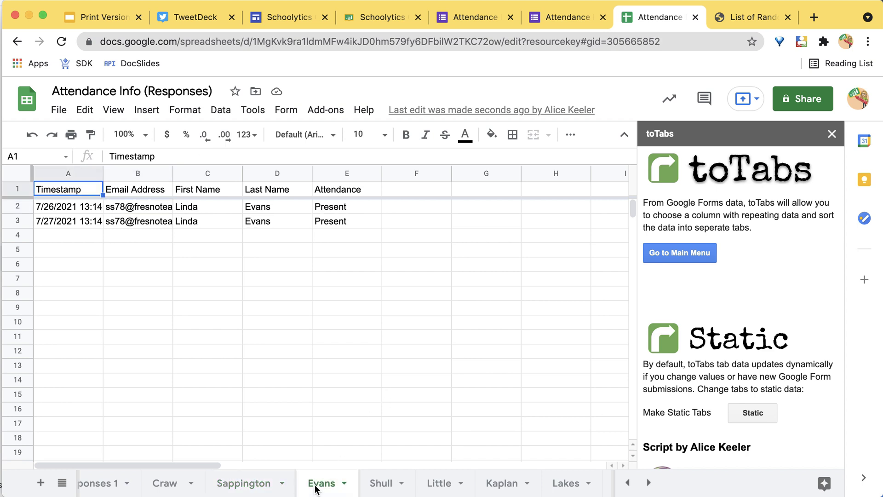
pyautogui.click(377, 488)
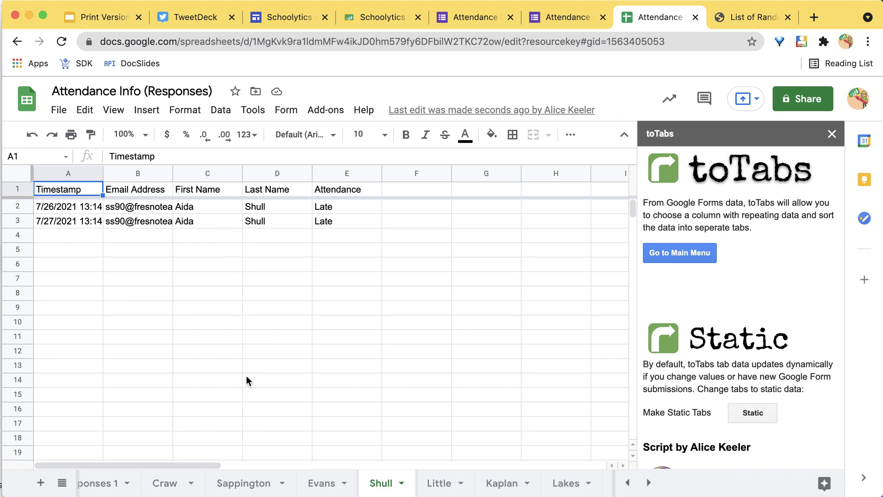
# - Return to the Form Responses 1 sheet and set the Attendance value in cell E12 to Absent
pyautogui.hscroll(-3, 157, 480)
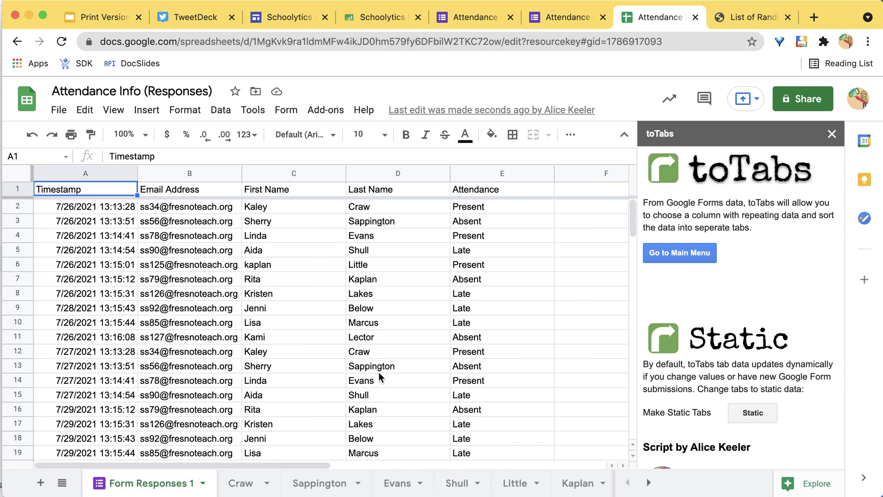
pyautogui.click(375, 349)
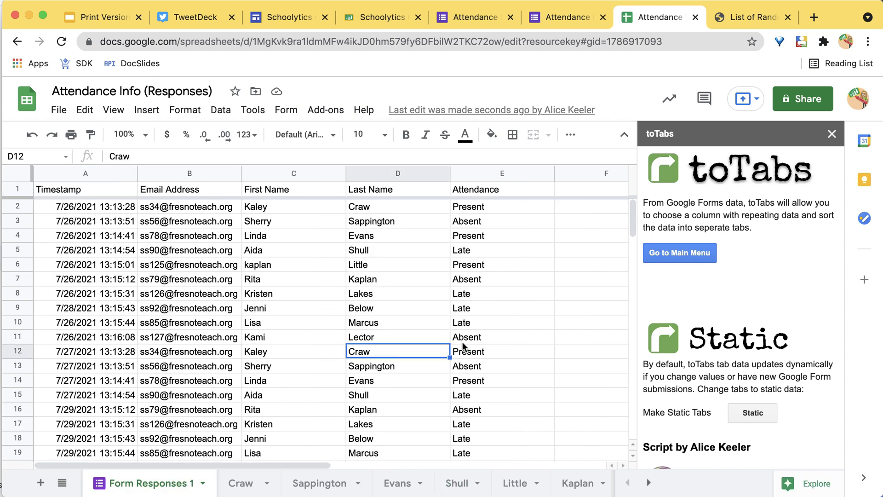
pyautogui.click(468, 352)
pyautogui.write('Absent')
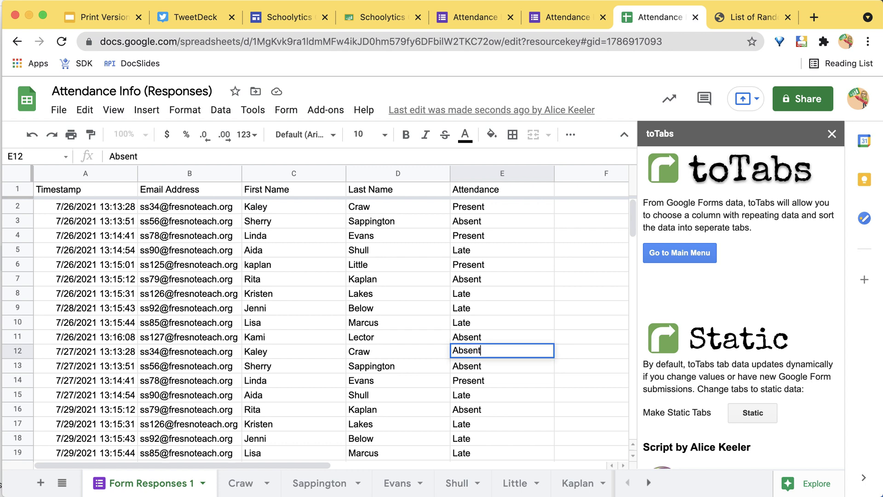
pyautogui.press('Return')
# - Check the edited attendance in that student's own tab and inspect the filter formula in cell A2
pyautogui.click(240, 487)
pyautogui.click(300, 249)
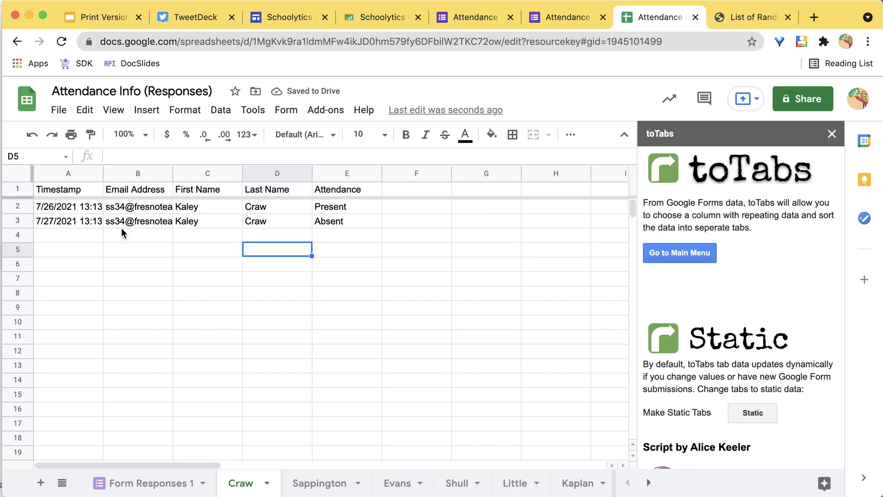
pyautogui.click(63, 212)
pyautogui.doubleClick(63, 214)
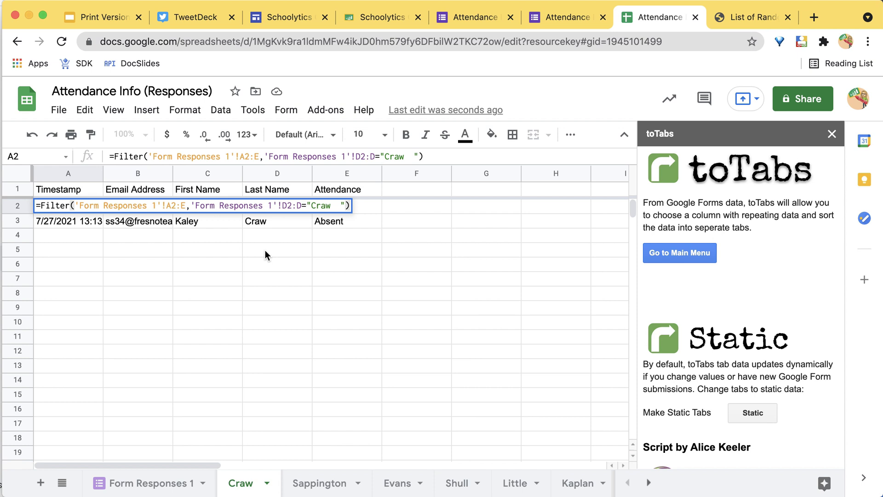
pyautogui.click(270, 278)
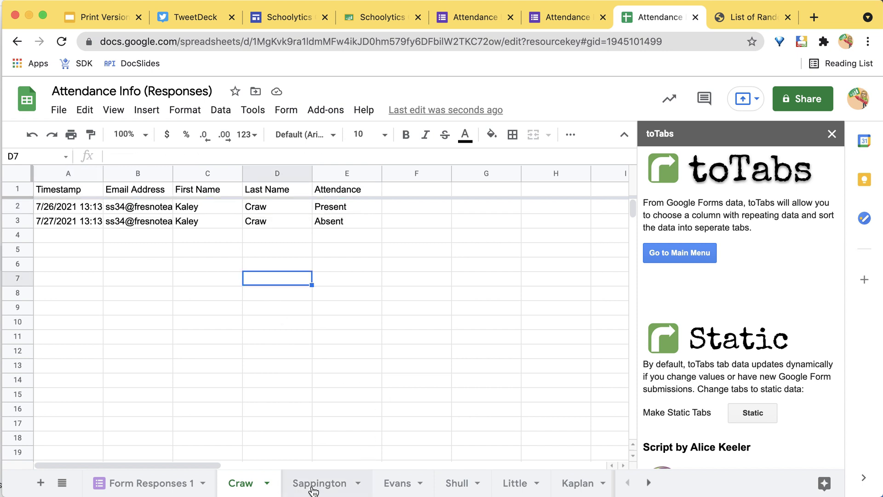
# - Submit a response in the live attendance form with a new student's email, first name and last name, marked Present
pyautogui.click(158, 488)
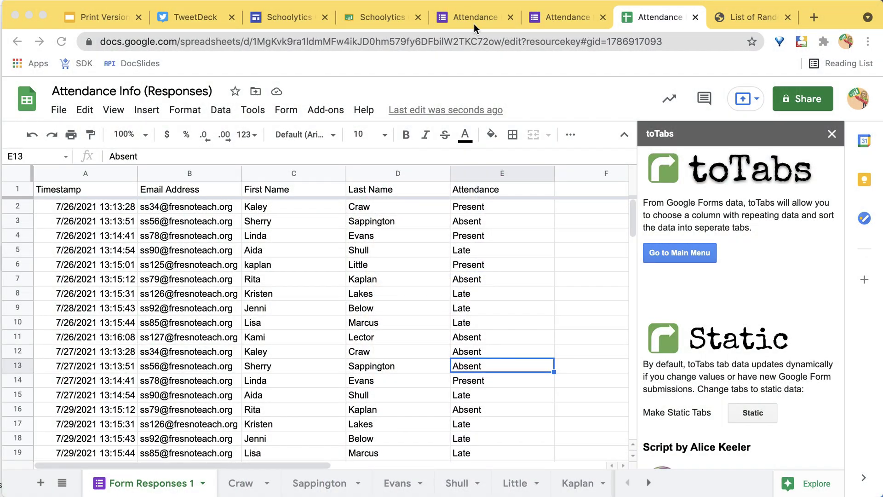
pyautogui.click(481, 21)
pyautogui.click(564, 20)
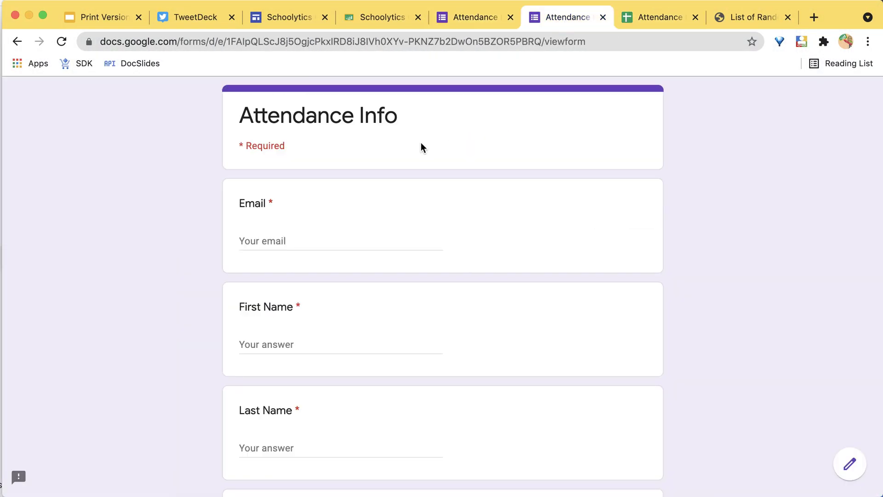
pyautogui.click(289, 234)
pyautogui.write('ss')
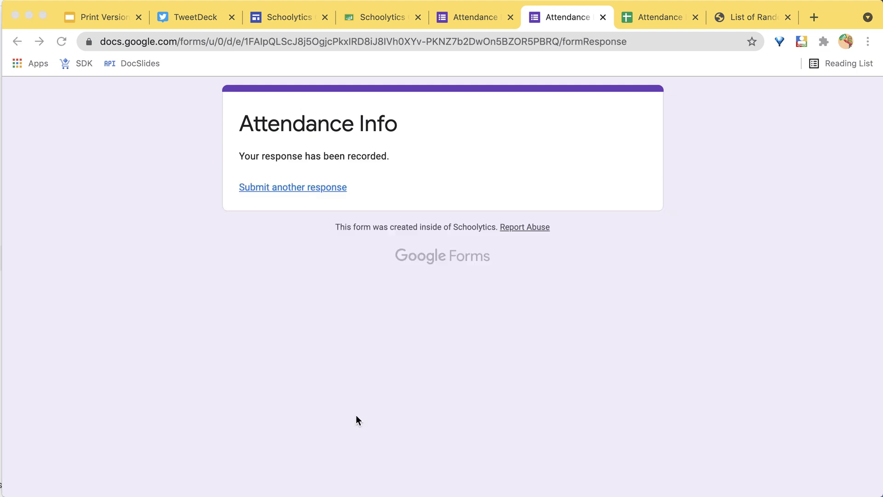
# - Return to the responses spreadsheet, find the newly submitted response and select its row
pyautogui.click(644, 19)
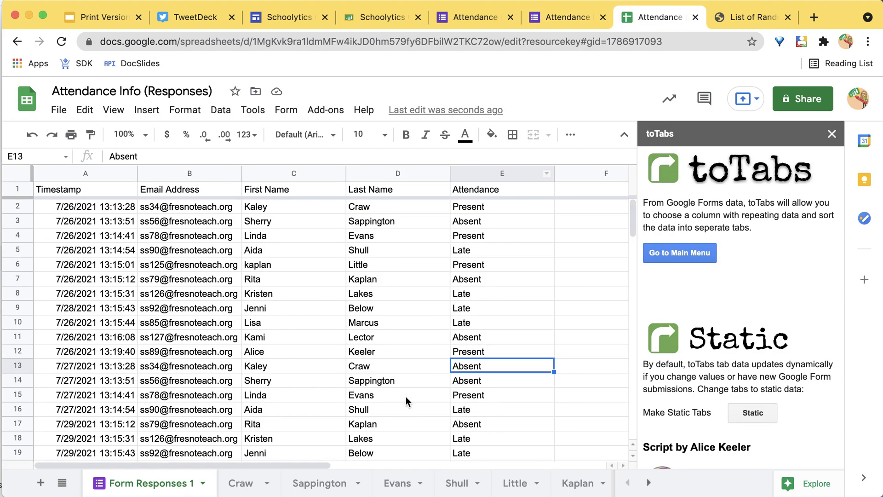
pyautogui.scroll(-3, 285, 405)
pyautogui.scroll(1, 285, 405)
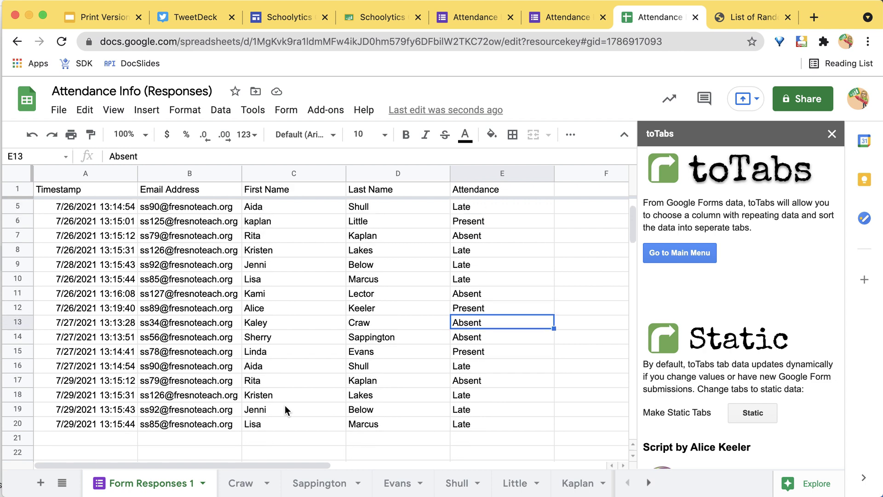
pyautogui.click(19, 308)
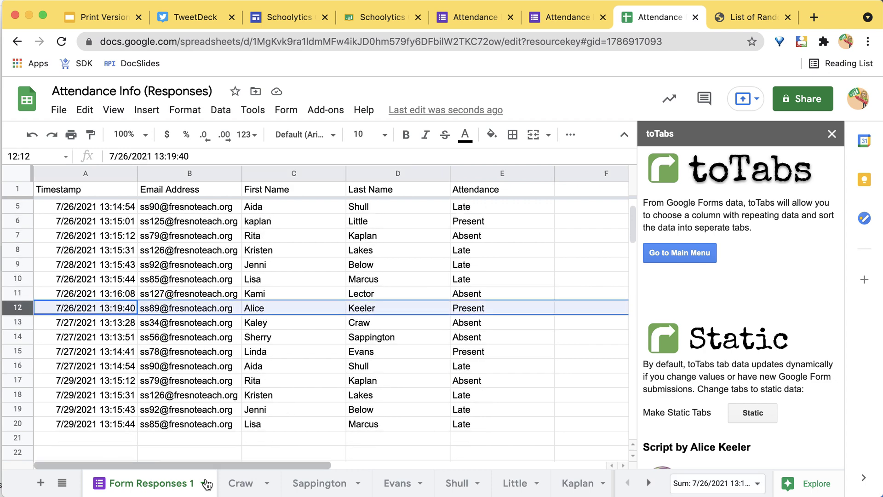
# - Look through the list of all sheets for a tab belonging to the new respondent
pyautogui.click(62, 483)
pyautogui.scroll(-2, 115, 414)
pyautogui.scroll(4, 115, 428)
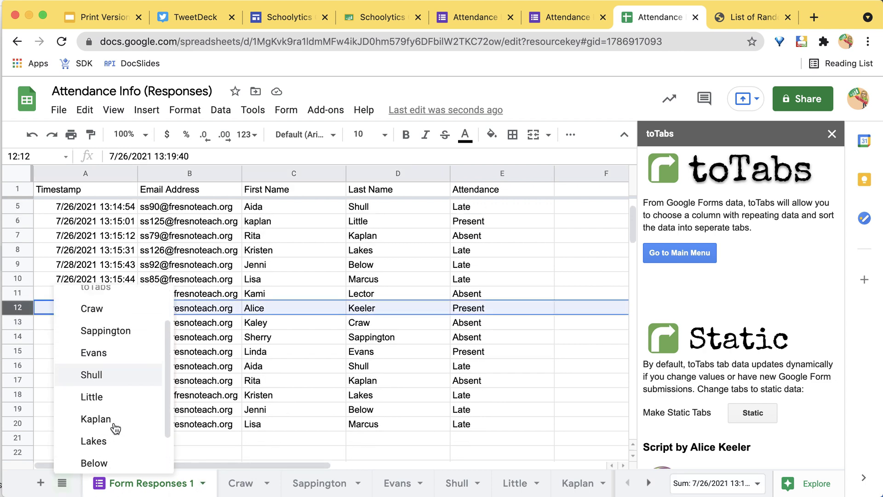
pyautogui.click(315, 355)
# - Close the toTabs sidebar and show it again from the add-on
pyautogui.click(690, 253)
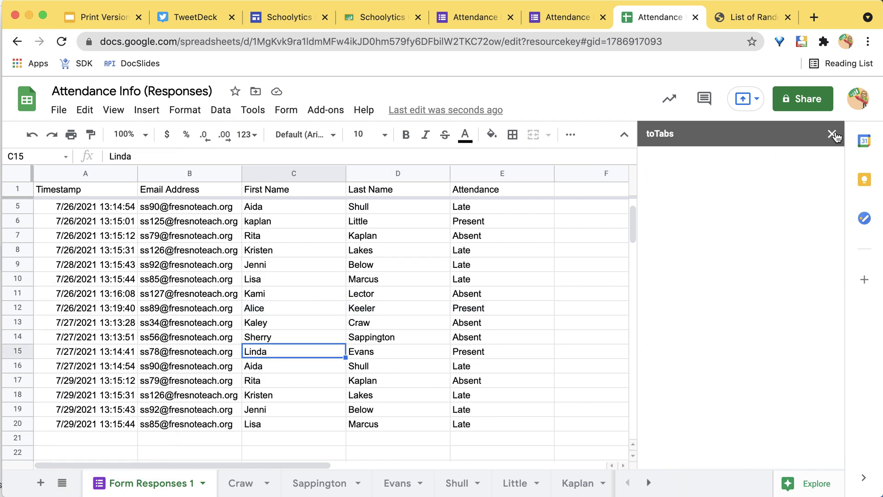
pyautogui.click(495, 293)
pyautogui.click(326, 110)
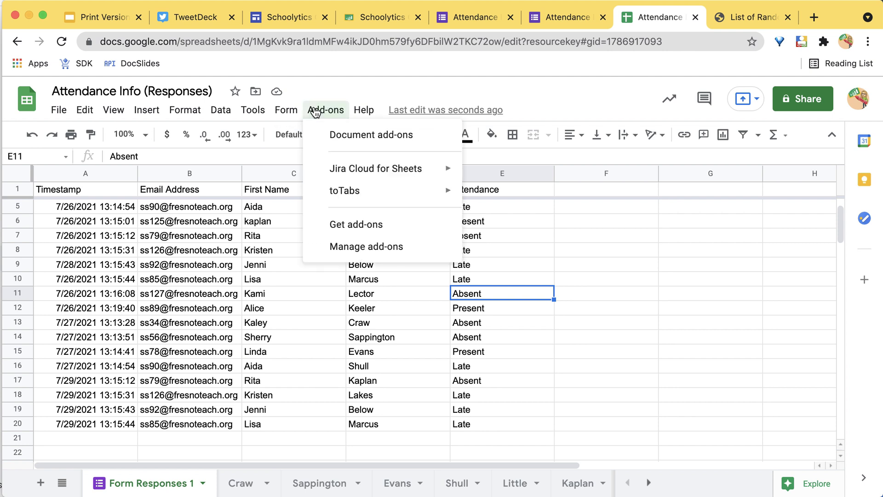
pyautogui.moveTo(357, 190)
pyautogui.click(494, 193)
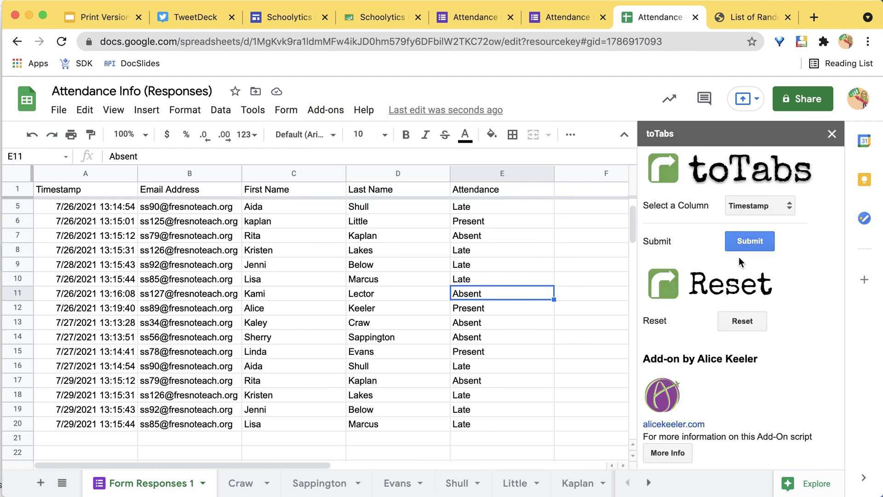
# - Reset toTabs to remove the generated last-name tabs and dismiss the notice
pyautogui.click(756, 206)
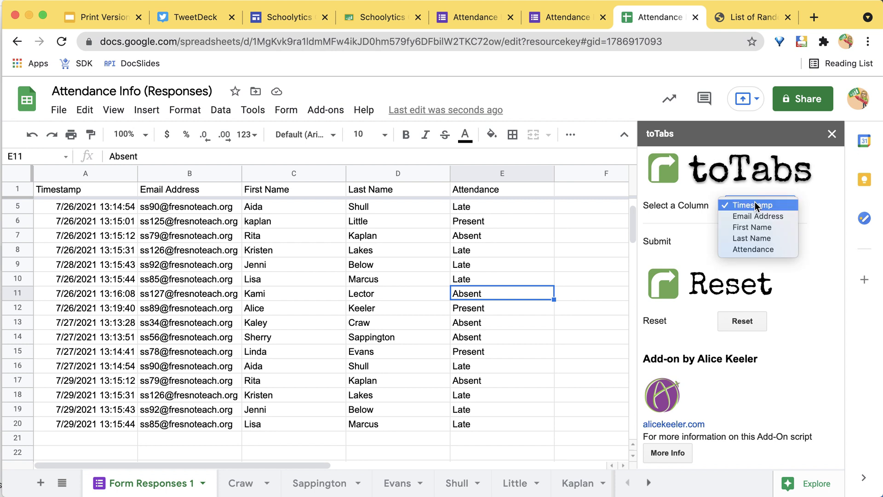
pyautogui.click(759, 237)
pyautogui.click(752, 318)
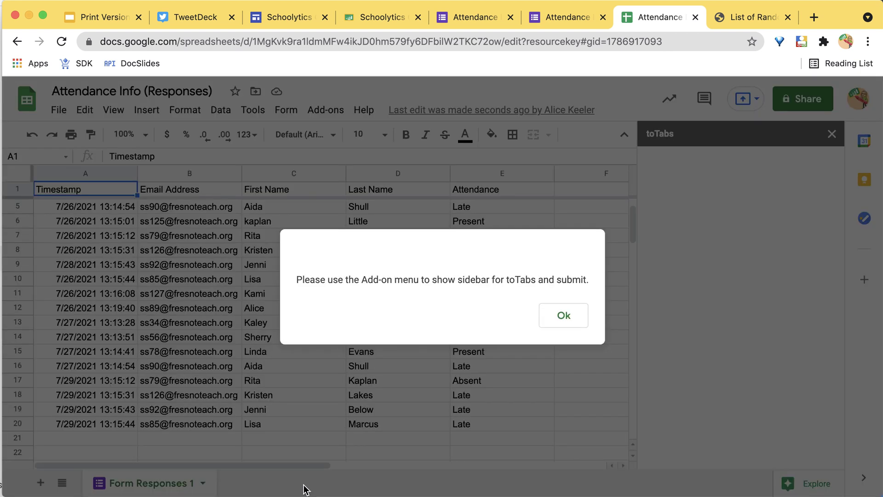
pyautogui.click(561, 317)
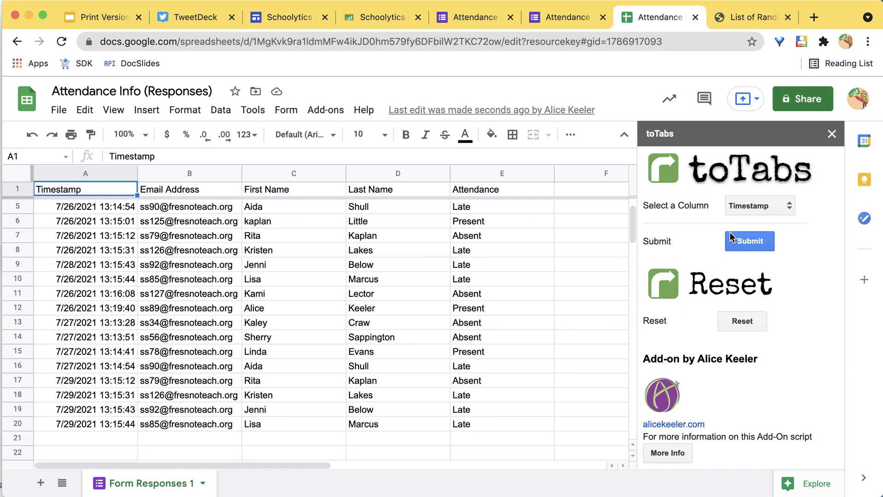
# - Regenerate the toTabs sheets by Last Name so they include the new respondent
pyautogui.click(764, 212)
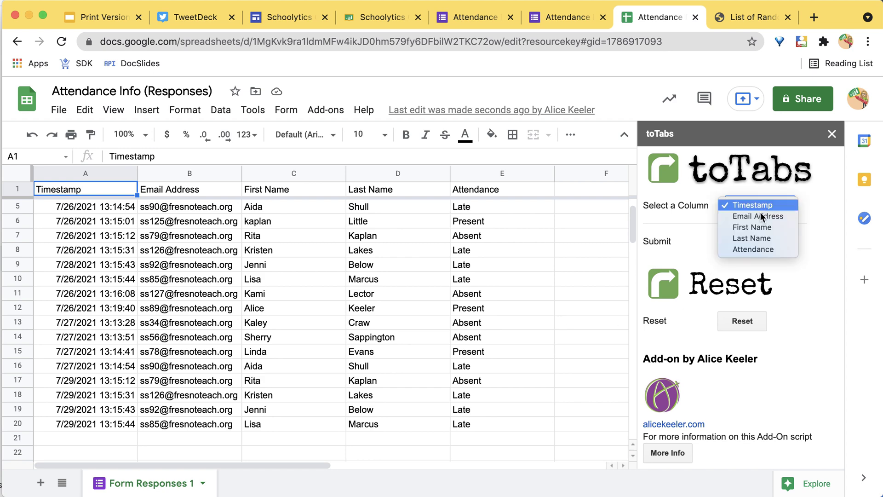
pyautogui.click(760, 237)
pyautogui.click(756, 248)
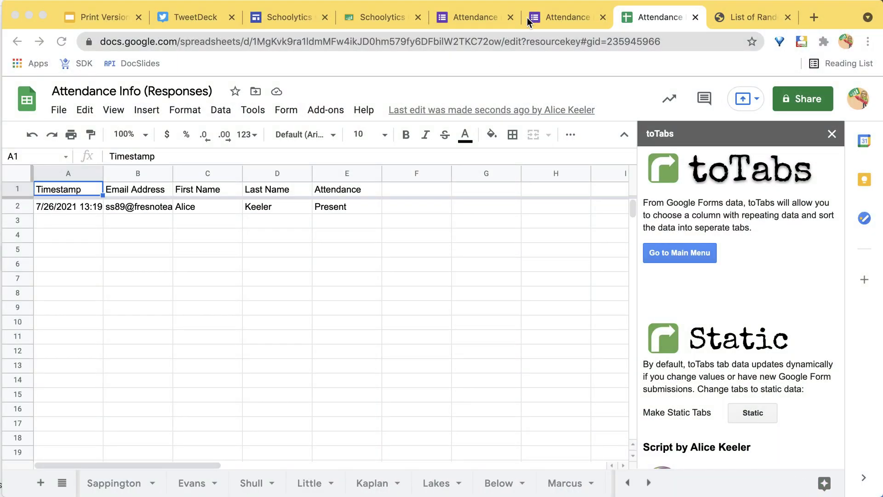
# - In the attendance form's editor, add a multiple-choice question titled "What period are you in?" after the Last Name question
pyautogui.click(493, 21)
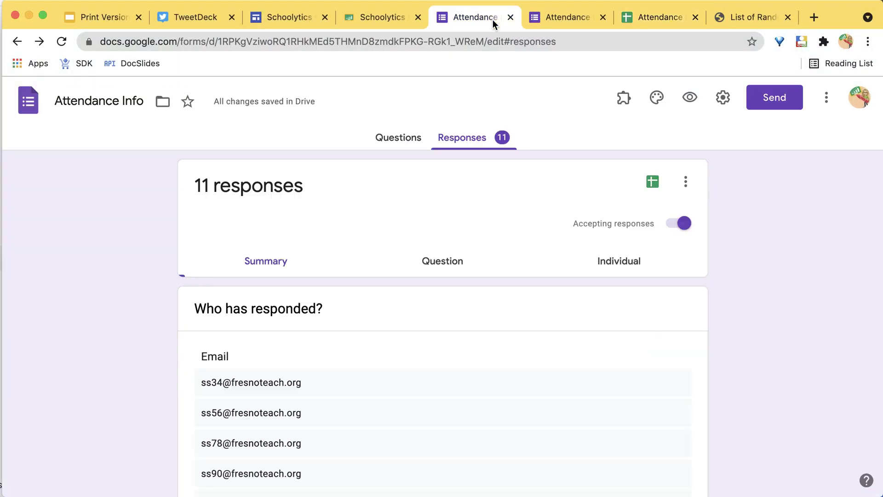
pyautogui.click(560, 29)
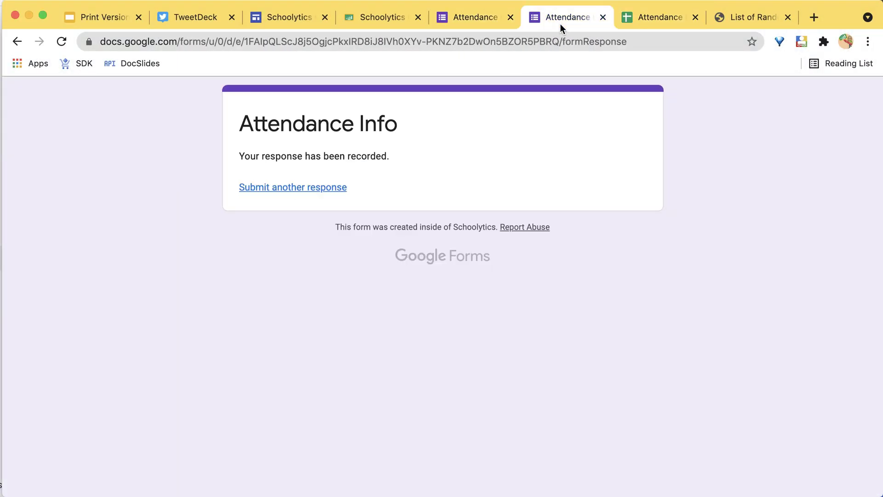
pyautogui.click(451, 18)
pyautogui.click(394, 137)
pyautogui.scroll(-5, 380, 347)
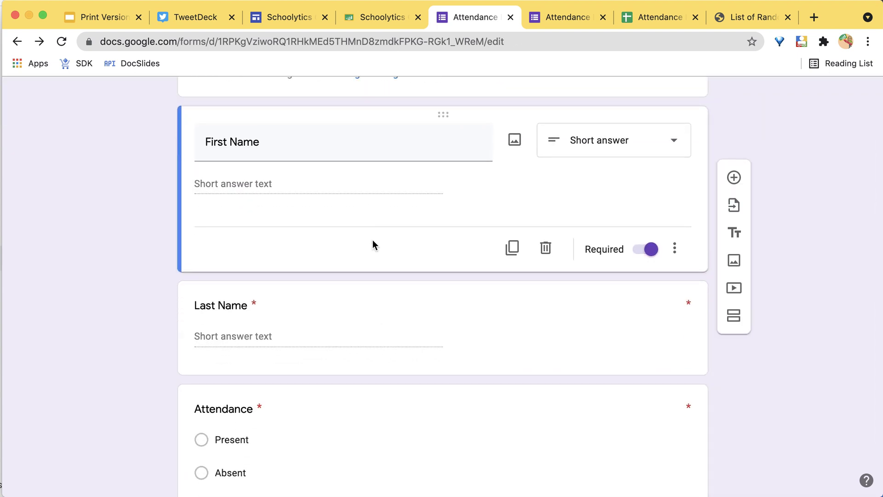
pyautogui.click(361, 322)
pyautogui.press('Return')
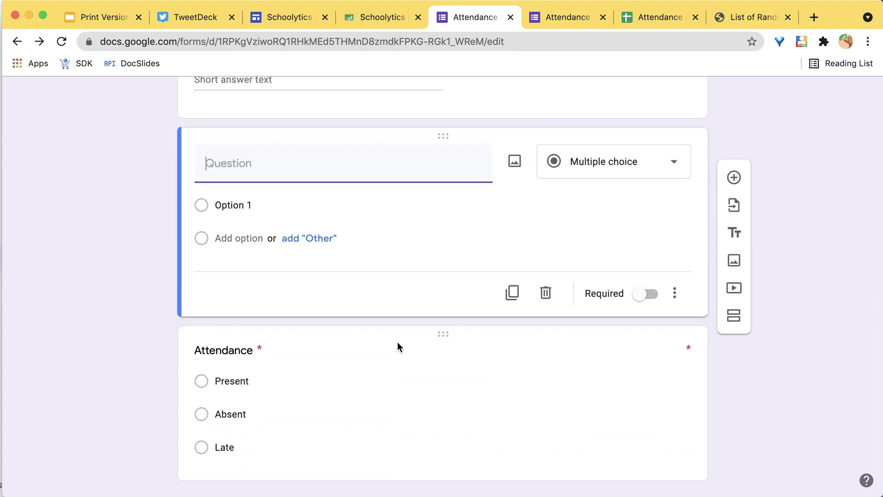
pyautogui.write('What period are you in?')
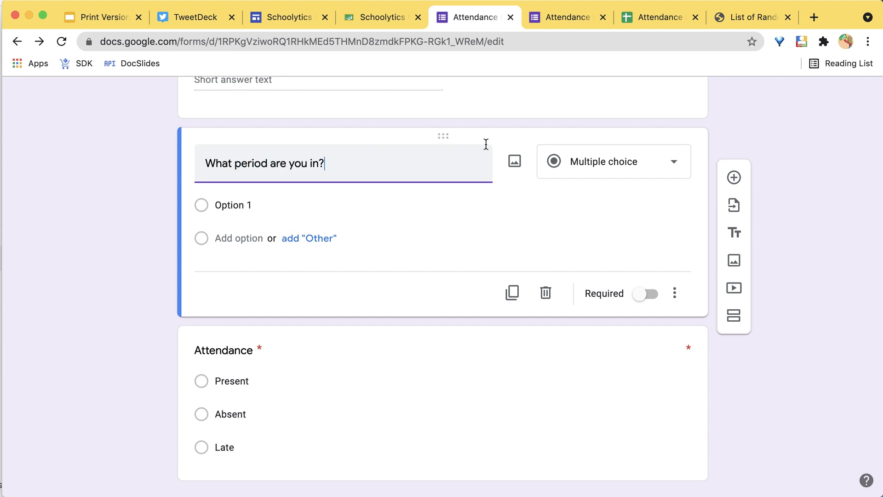
# - Give the "What period are you in?" question the options 1 through 6 and change its type to Dropdown
pyautogui.click(291, 207)
pyautogui.write('1')
pyautogui.press('Return')
pyautogui.write('2')
pyautogui.press('Return')
pyautogui.write('3')
pyautogui.press('Return')
pyautogui.write('4')
pyautogui.press('Return')
pyautogui.write('5 6')
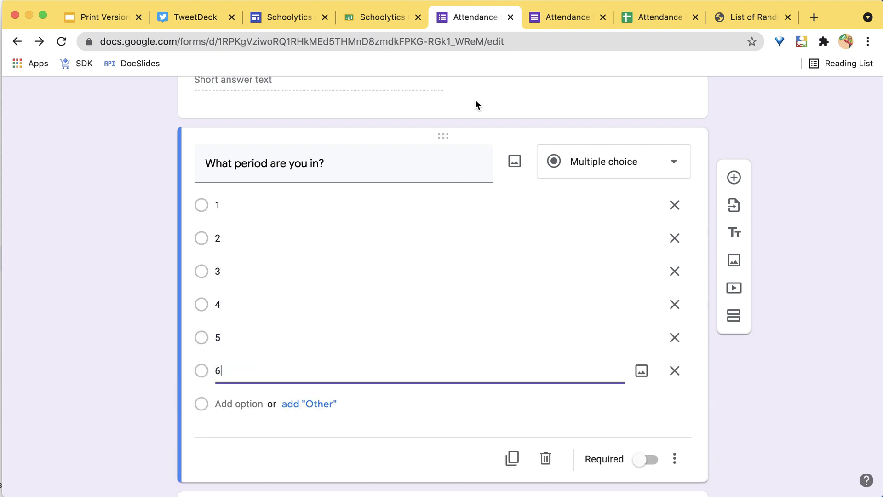
pyautogui.click(621, 158)
pyautogui.click(606, 239)
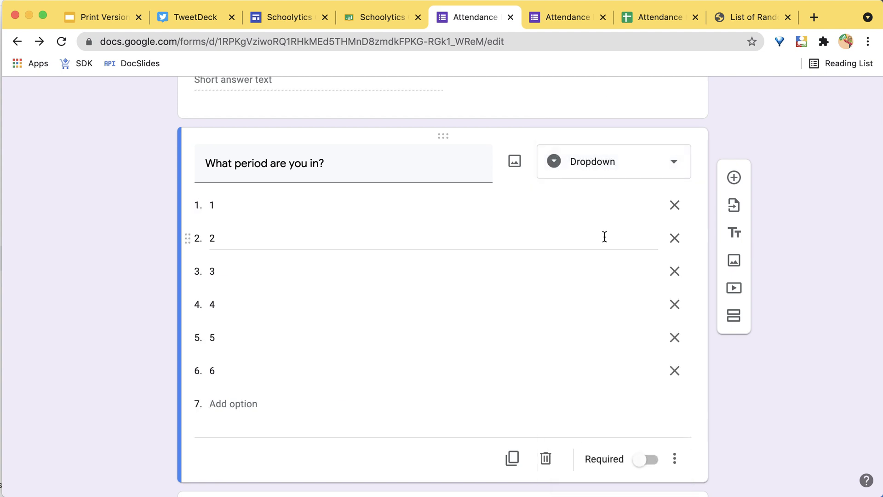
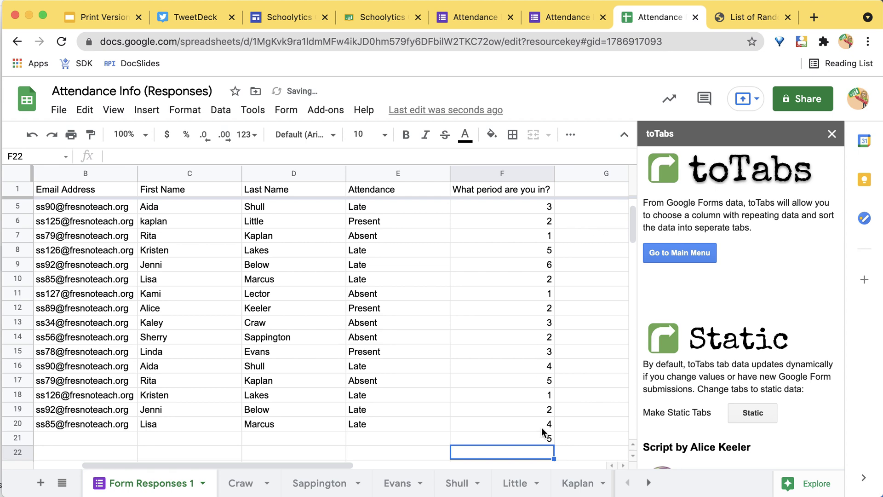
# - Delete row 21, which holds only a stray period value, from the Form Responses 1 sheet
pyautogui.click(17, 437)
pyautogui.rightClick(18, 437)
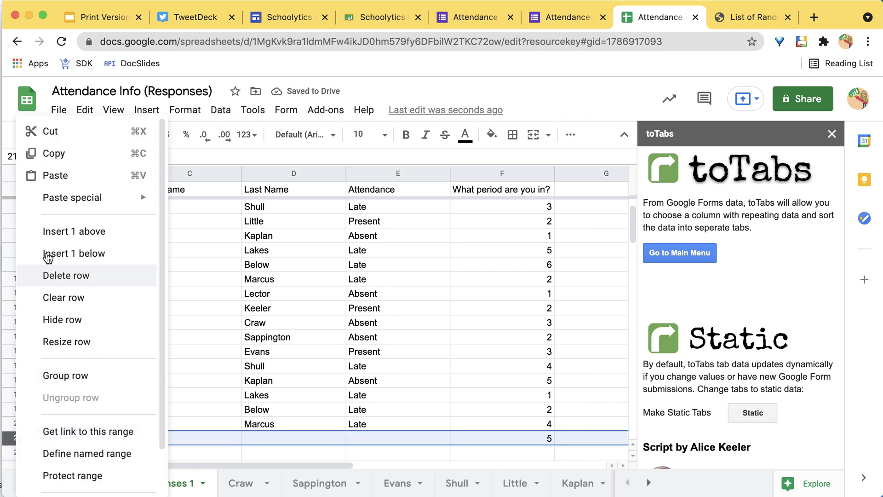
pyautogui.click(52, 274)
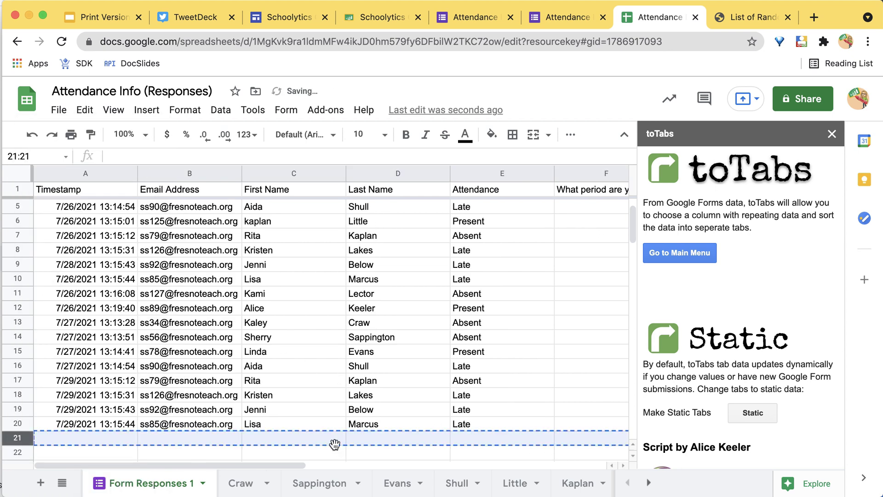
# - Check the second last-name tab for a period column next to Attendance
pyautogui.click(322, 483)
pyautogui.click(403, 206)
pyautogui.click(404, 223)
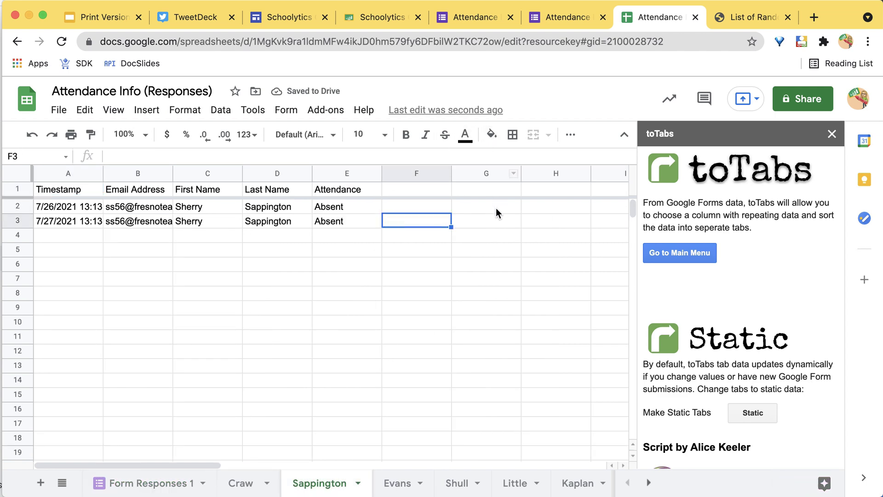
pyautogui.click(497, 229)
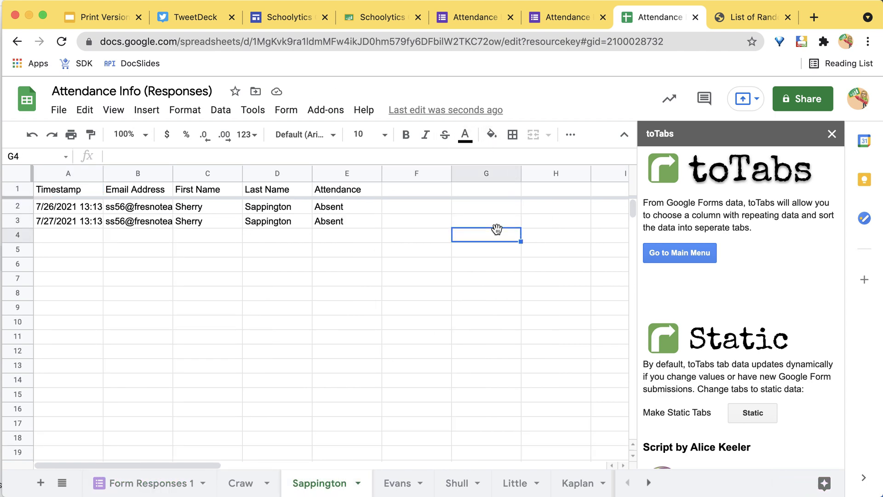
# - Reset toTabs to remove the outdated last-name tabs, then close its sidebar and show it again from the add-on
pyautogui.click(692, 251)
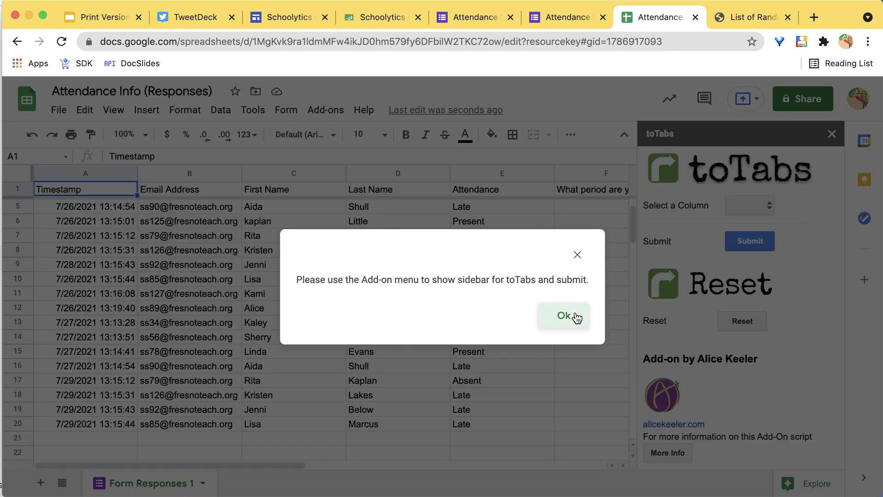
pyautogui.click(564, 315)
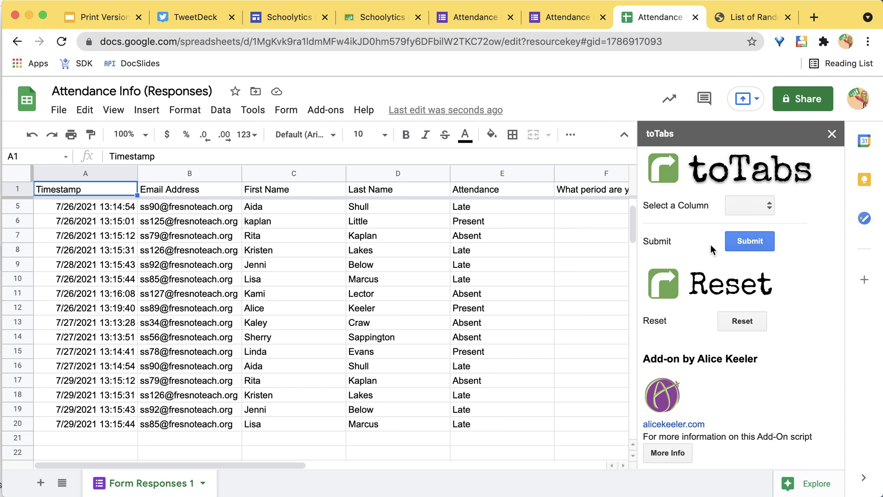
pyautogui.click(833, 134)
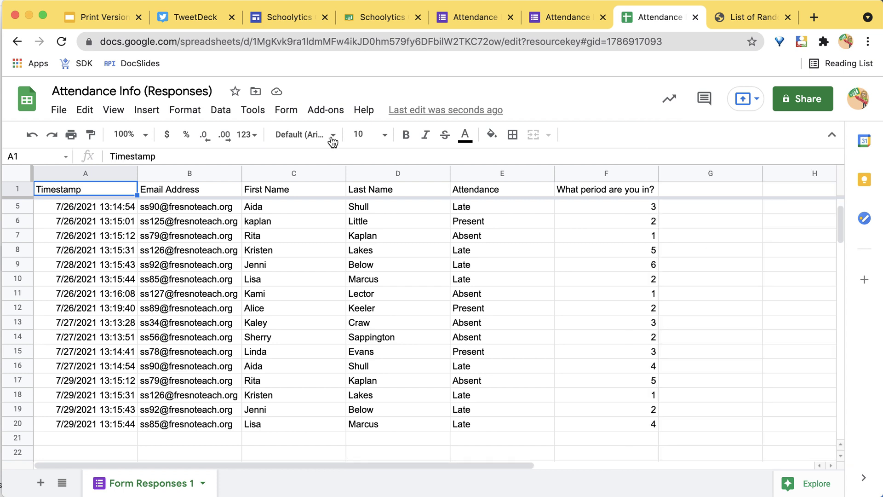
pyautogui.click(337, 112)
pyautogui.moveTo(365, 191)
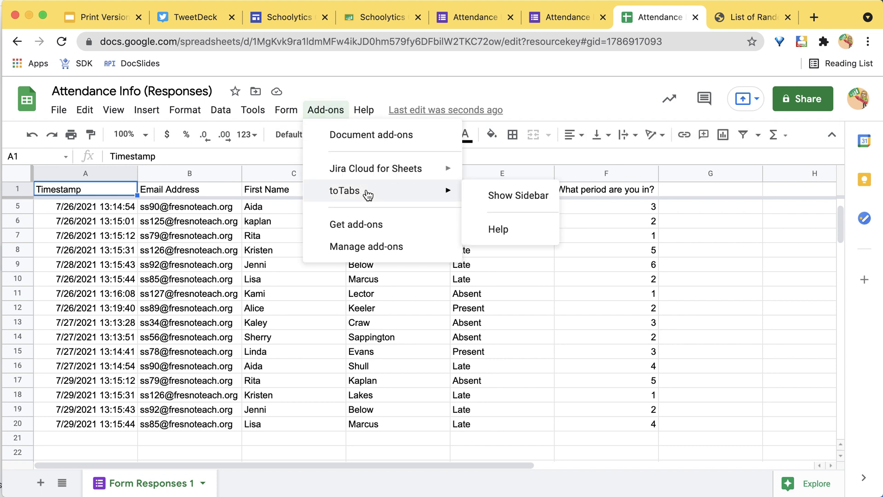
pyautogui.click(503, 195)
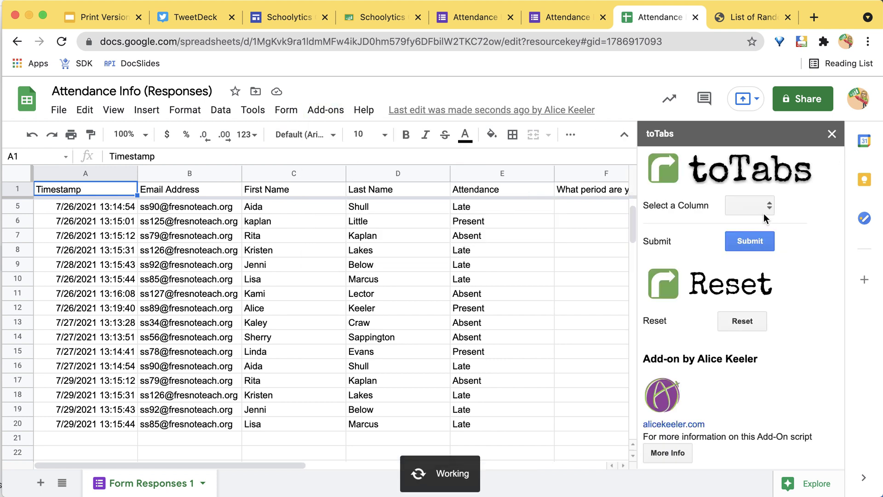
# - Generate the toTabs sheets again using the Last Name column
pyautogui.click(766, 208)
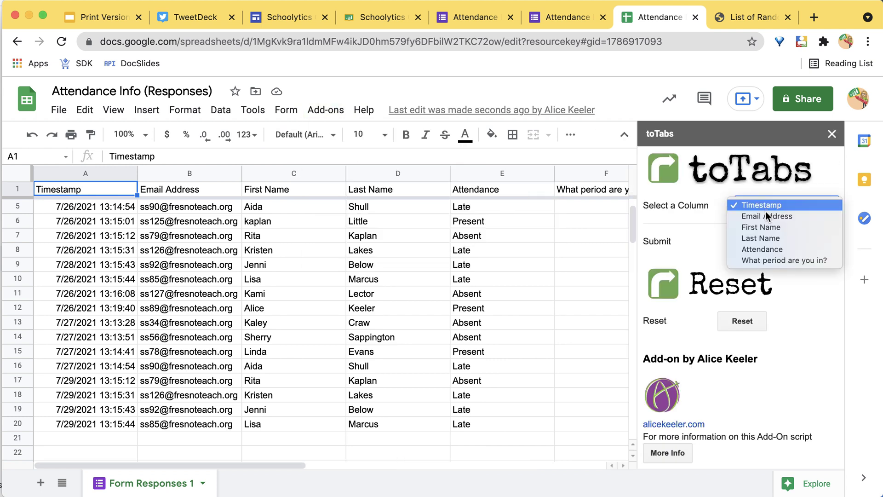
pyautogui.click(766, 239)
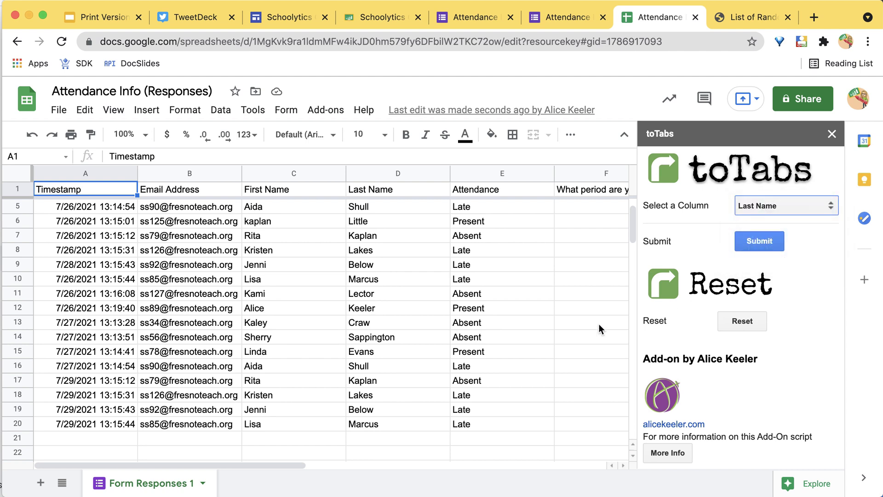
pyautogui.click(782, 241)
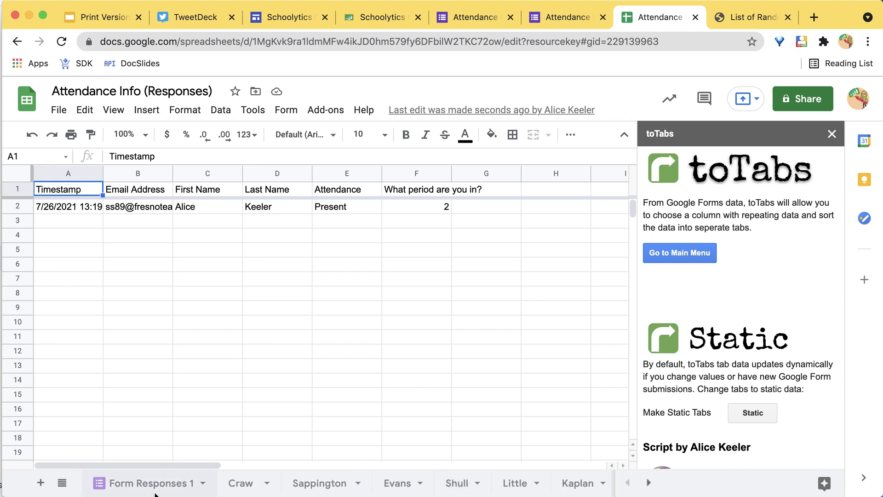
# - In Form Responses 1, try rearranging the "What period are you in?" column, moving it to column K beyond the empty columns
pyautogui.click(156, 491)
pyautogui.click(571, 172)
pyautogui.moveTo(575, 174); pyautogui.dragTo(266, 233)
pyautogui.moveTo(293, 177); pyautogui.dragTo(377, 281)
pyautogui.moveTo(202, 174); pyautogui.dragTo(475, 177)
# - Try to delete columns F through K from Form Responses 1
pyautogui.moveTo(813, 182); pyautogui.dragTo(580, 174)
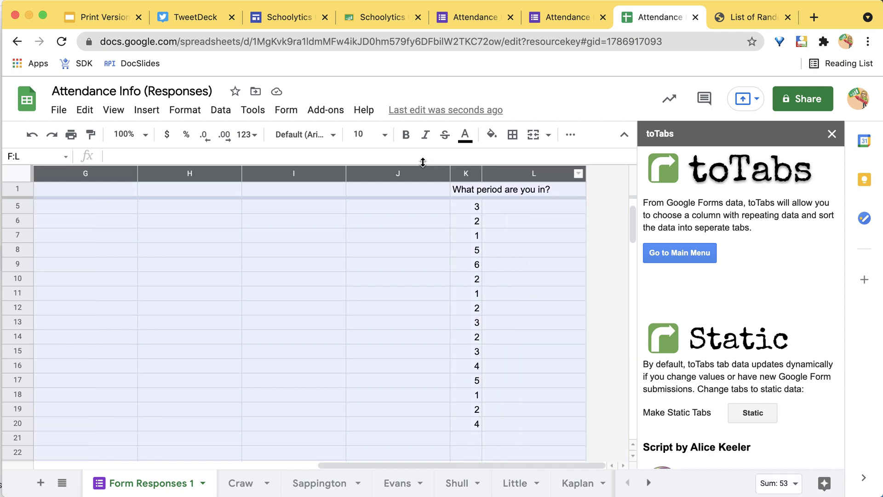
pyautogui.moveTo(423, 163); pyautogui.dragTo(464, 173)
pyautogui.rightClick(404, 174)
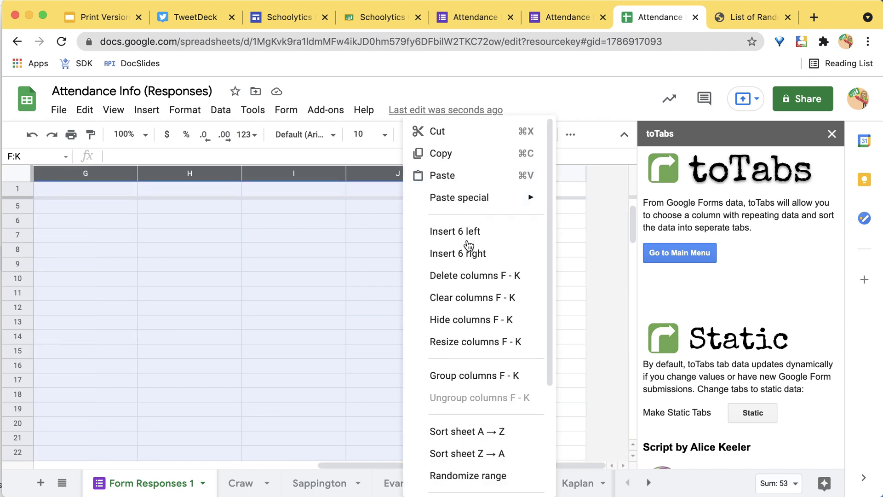
pyautogui.click(465, 276)
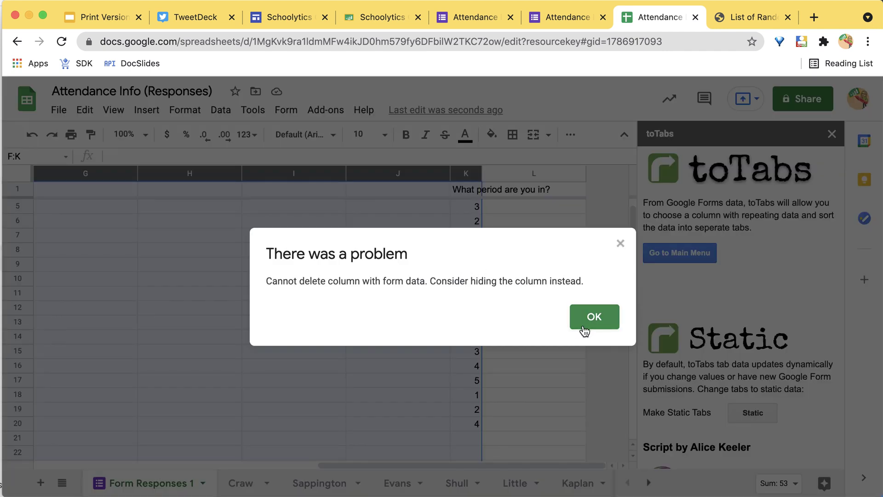
pyautogui.click(593, 318)
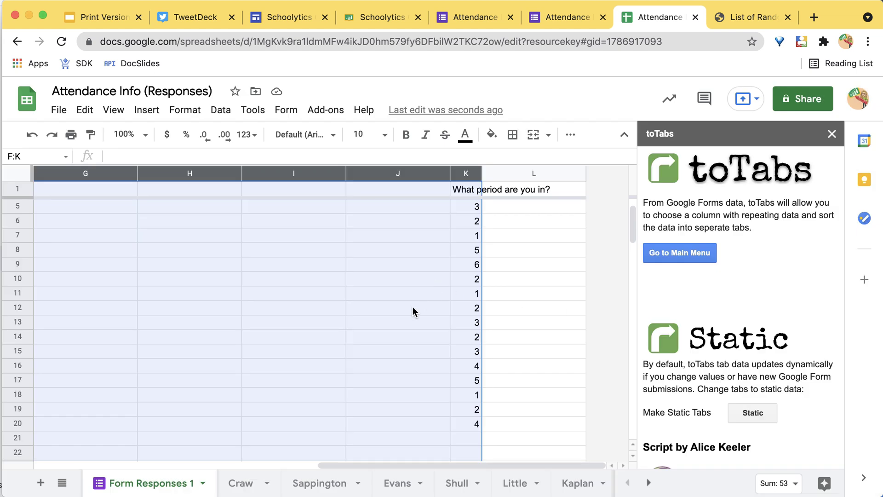
# - Undo the last column moves and place the "What period are you in?" column between Email Address and First Name
pyautogui.click(391, 332)
pyautogui.hotkey('ctrl', 'z')
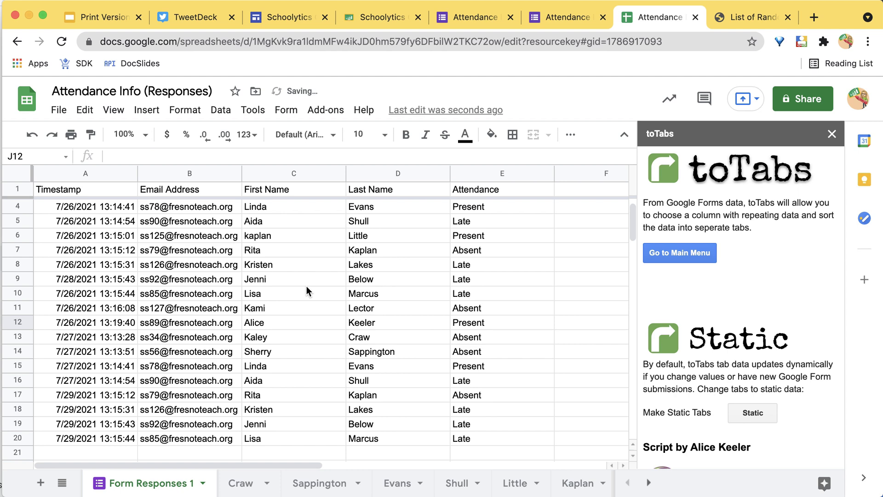
pyautogui.hotkey('ctrl', 'z')
pyautogui.moveTo(341, 171); pyautogui.dragTo(259, 215)
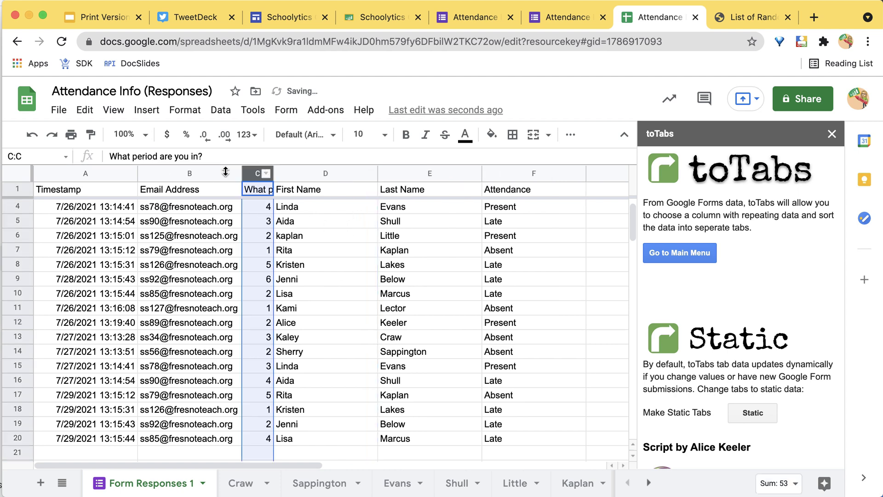
pyautogui.click(327, 303)
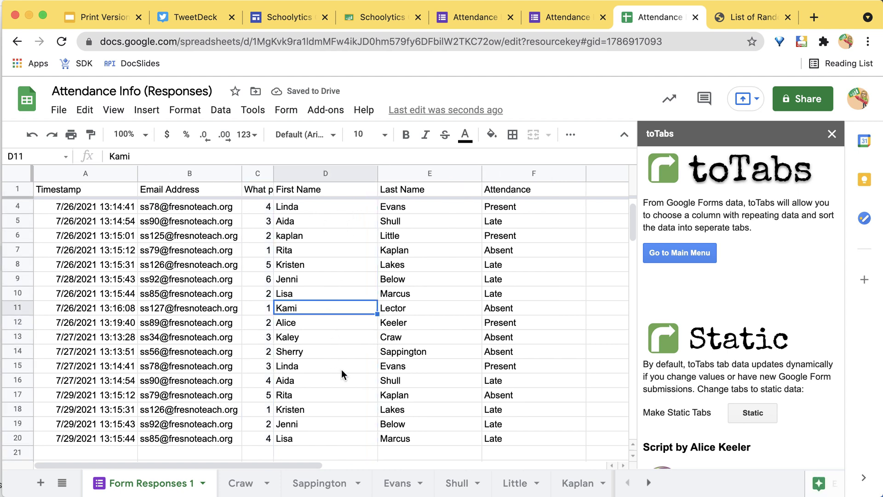
# - Open the first last-name tab and compare its column headers with the data listed beneath them
pyautogui.click(240, 484)
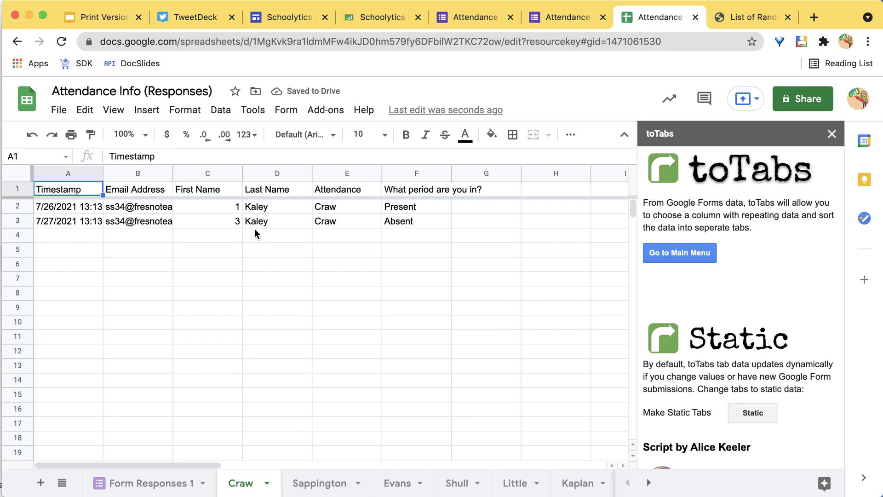
pyautogui.click(223, 225)
pyautogui.moveTo(225, 211); pyautogui.dragTo(224, 222)
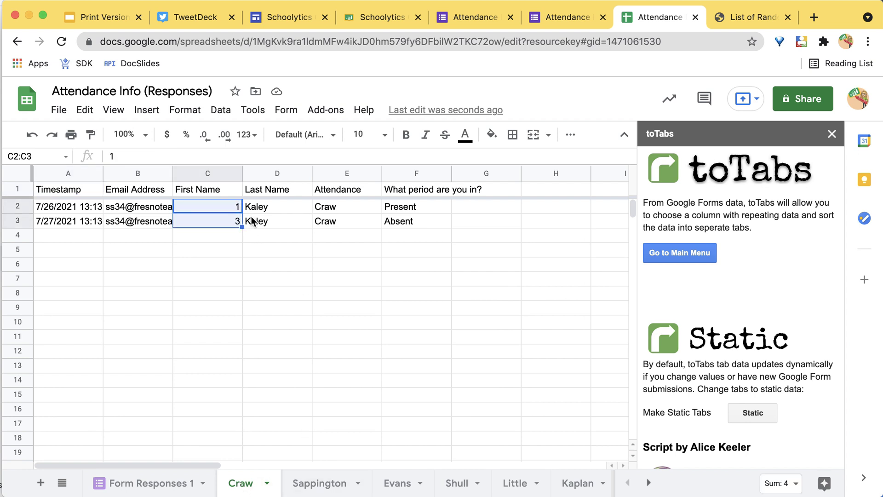
pyautogui.click(232, 189)
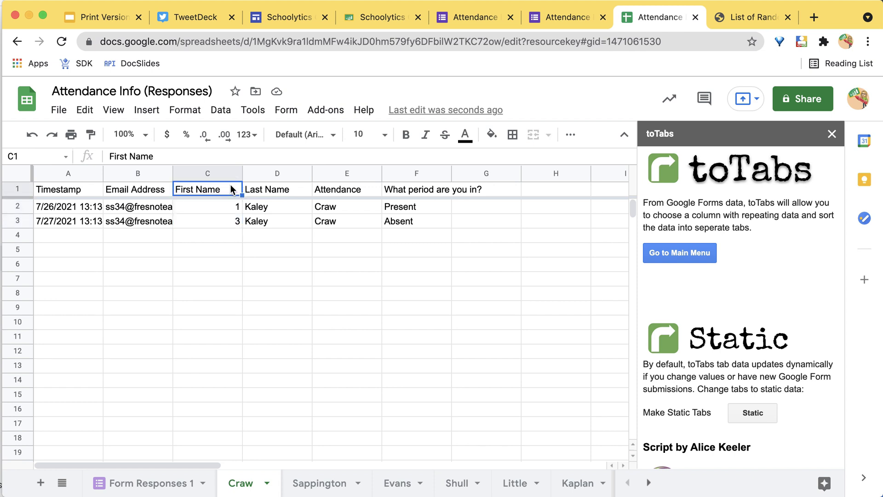
pyautogui.click(271, 173)
pyautogui.moveTo(271, 173); pyautogui.dragTo(271, 195)
pyautogui.click(272, 190)
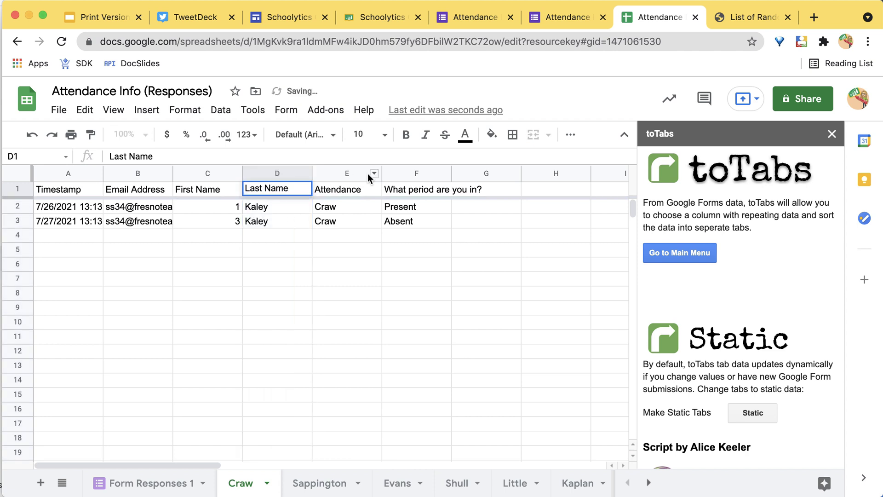
pyautogui.click(359, 192)
pyautogui.doubleClick(411, 192)
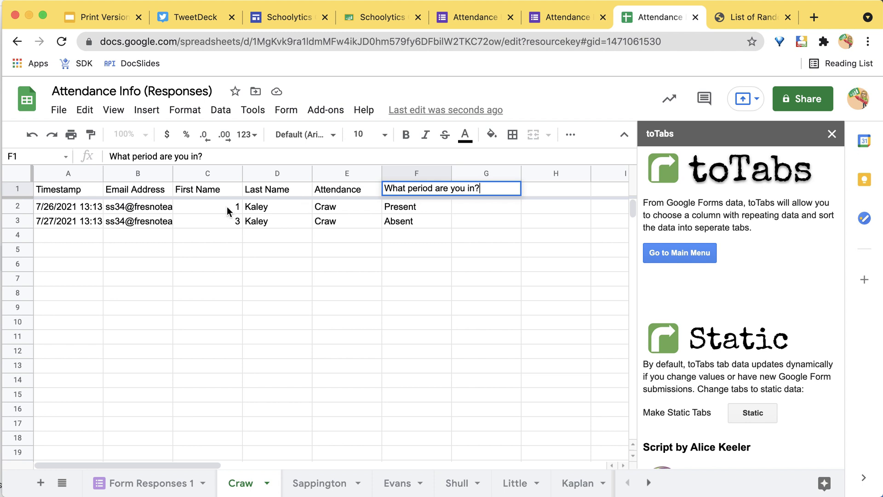
pyautogui.moveTo(232, 207); pyautogui.dragTo(232, 223)
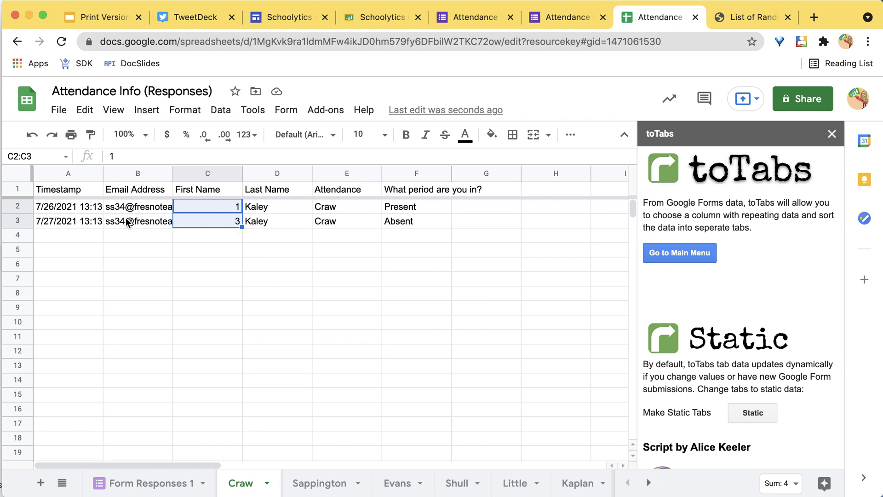
# - Inspect the Filter formula in cell A2 and its E2:E condition range, leaving the formula unedited
pyautogui.click(64, 190)
pyautogui.click(62, 208)
pyautogui.doubleClick(62, 208)
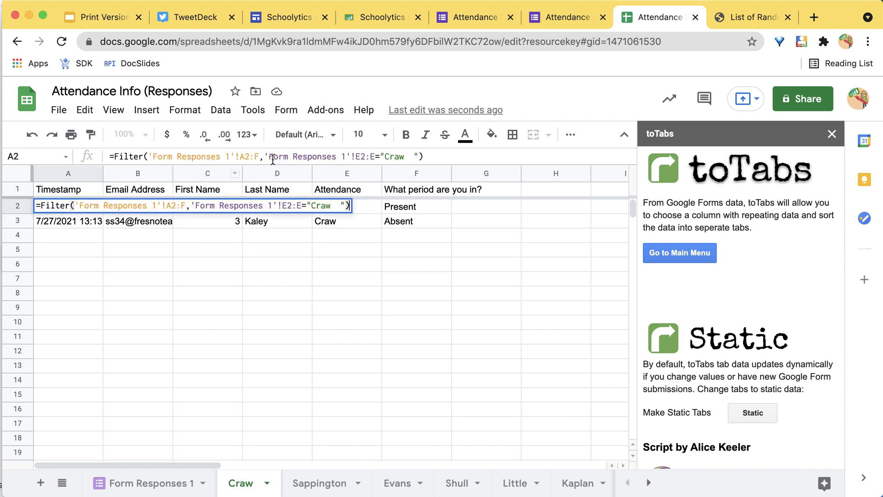
pyautogui.click(380, 158)
pyautogui.doubleClick(374, 157)
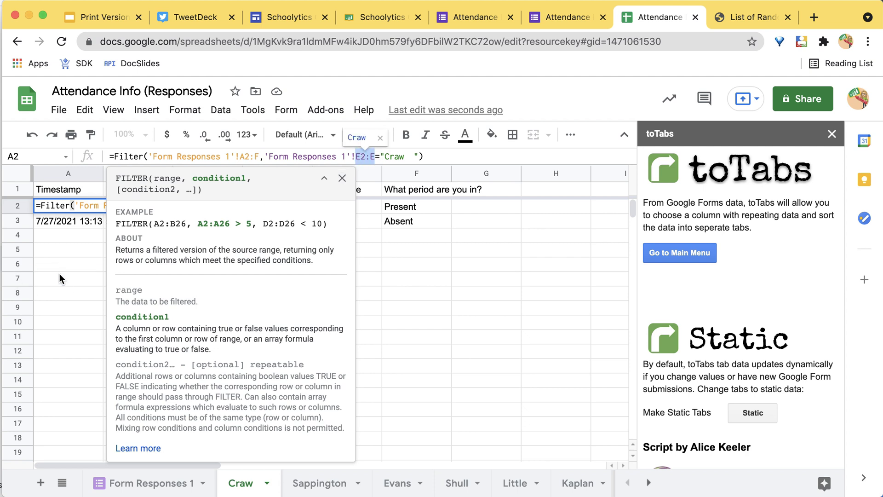
pyautogui.press('Escape')
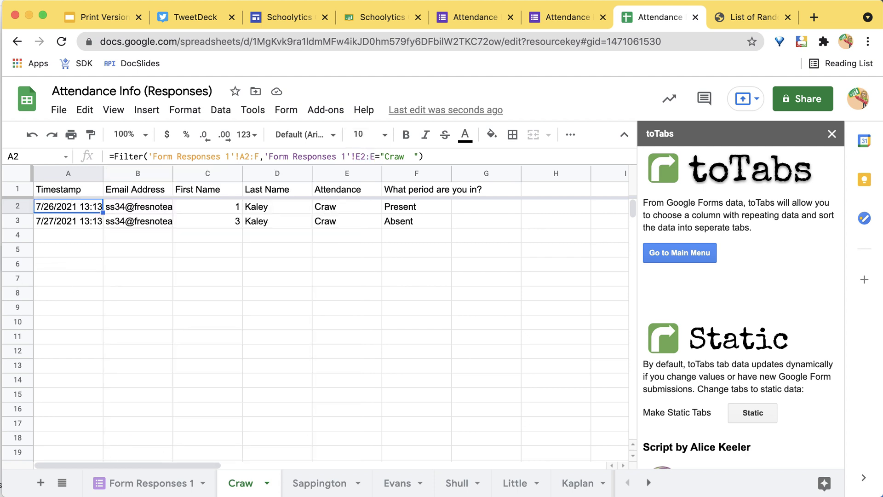
pyautogui.click(126, 207)
pyautogui.click(73, 209)
# - Return to Form Responses 1, reset toTabs to clear the last-name tabs, and dismiss the notice
pyautogui.click(179, 487)
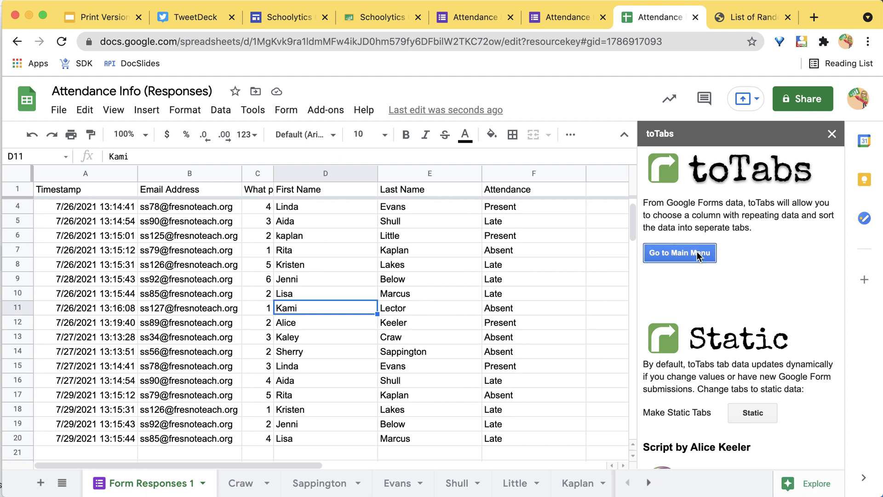
pyautogui.click(697, 253)
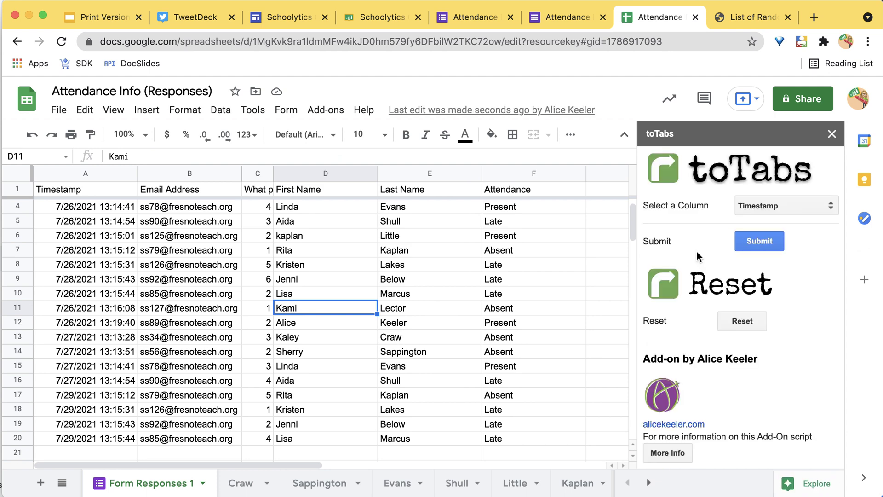
pyautogui.click(743, 321)
pyautogui.click(325, 110)
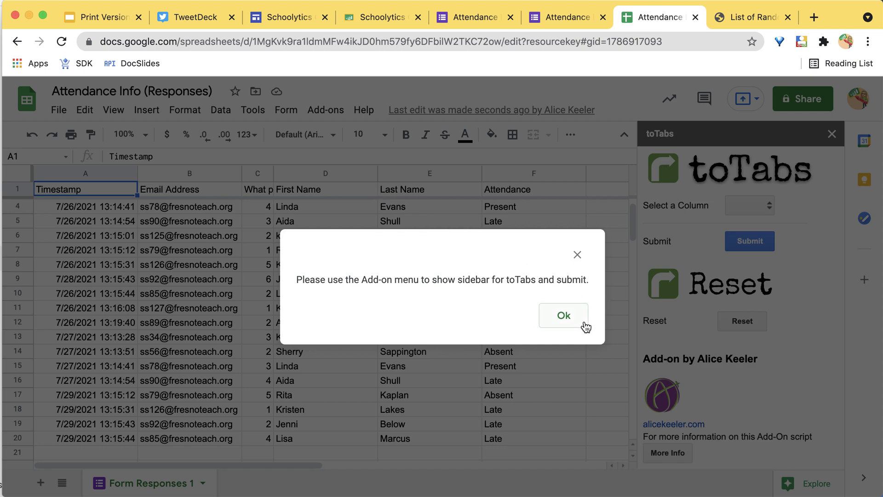
pyautogui.click(585, 326)
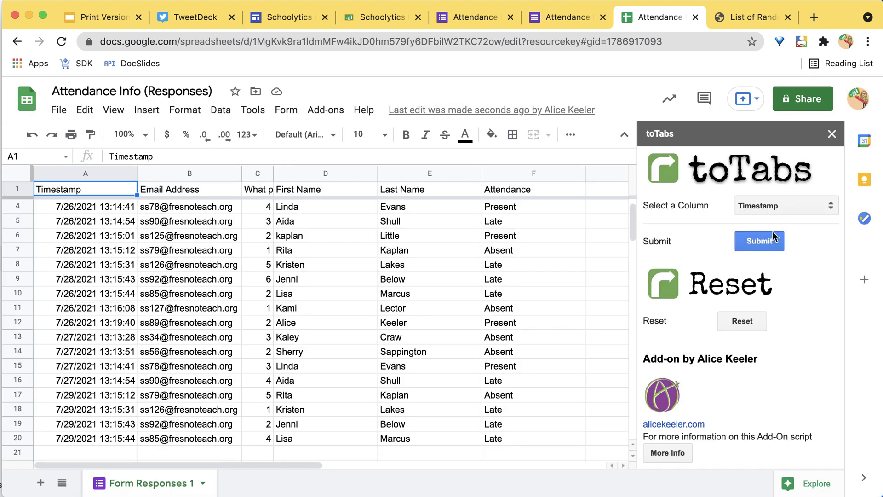
# - Choose the "What period are you in?" column in toTabs, try a reset and dismiss the notice, and split the responses by period
pyautogui.click(771, 206)
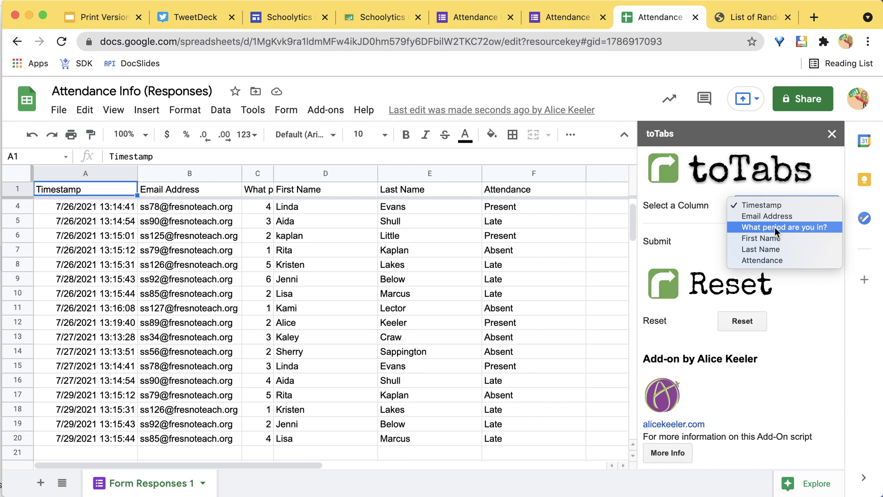
pyautogui.click(775, 227)
pyautogui.click(752, 321)
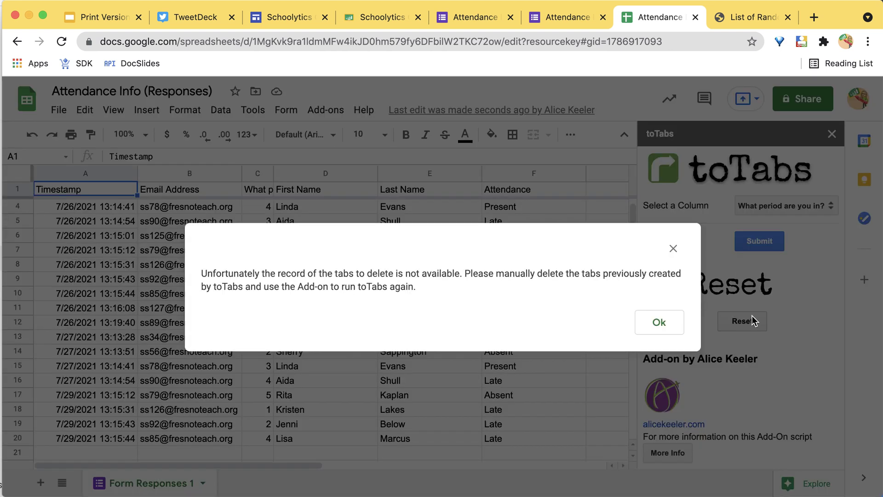
pyautogui.click(672, 327)
pyautogui.click(755, 240)
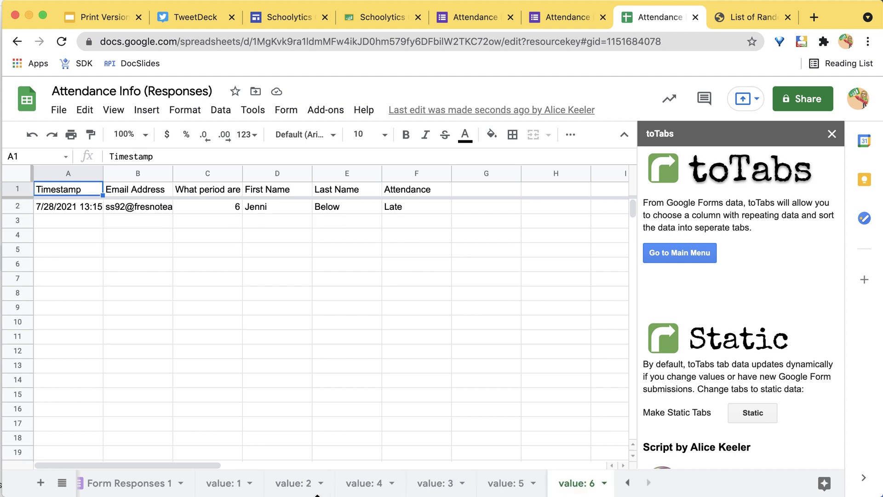
# - Review the responses sorted into the value: 4, value: 3 and value: 5 tabs
pyautogui.click(355, 484)
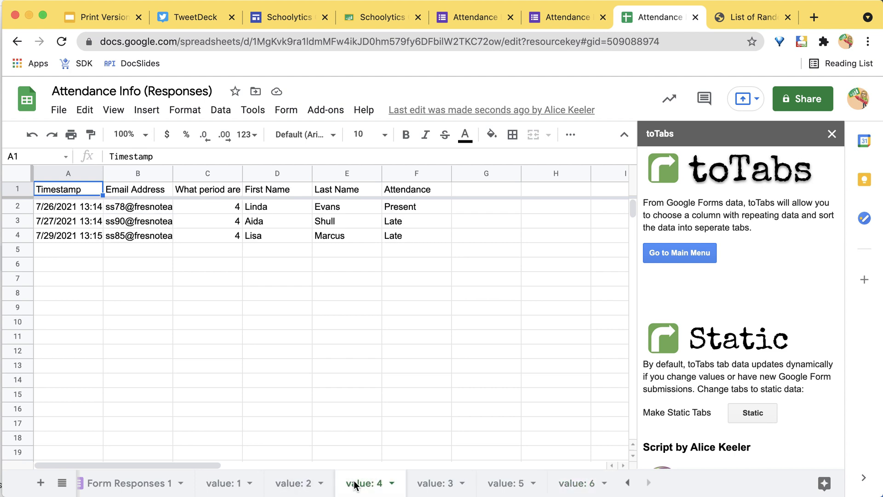
pyautogui.click(430, 490)
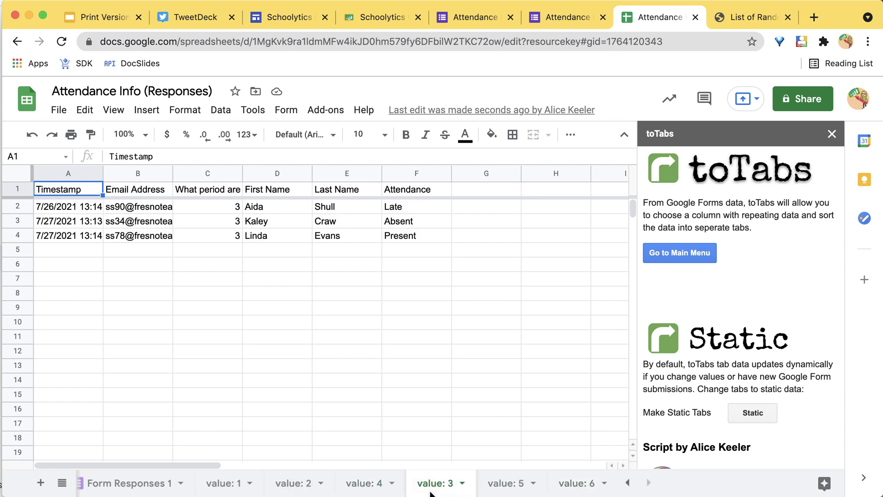
pyautogui.click(496, 492)
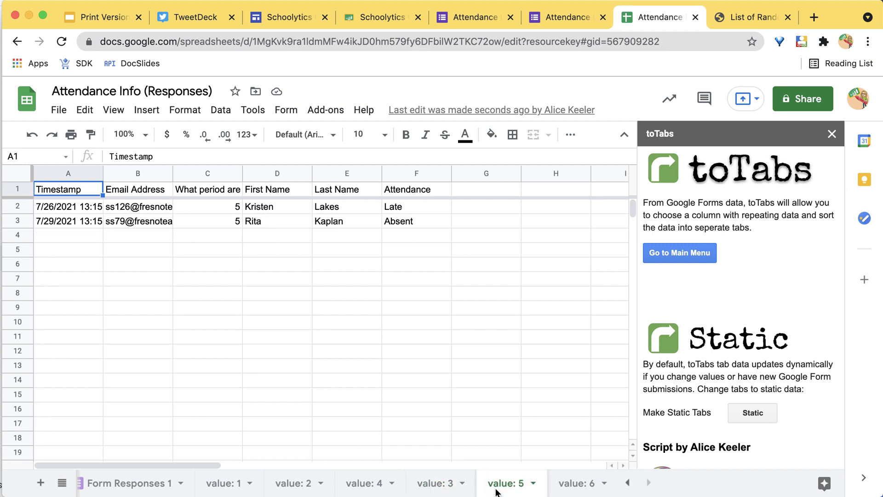
# - Return to the toTabs main menu and split the responses into additional tabs by the Last Name column
pyautogui.click(706, 254)
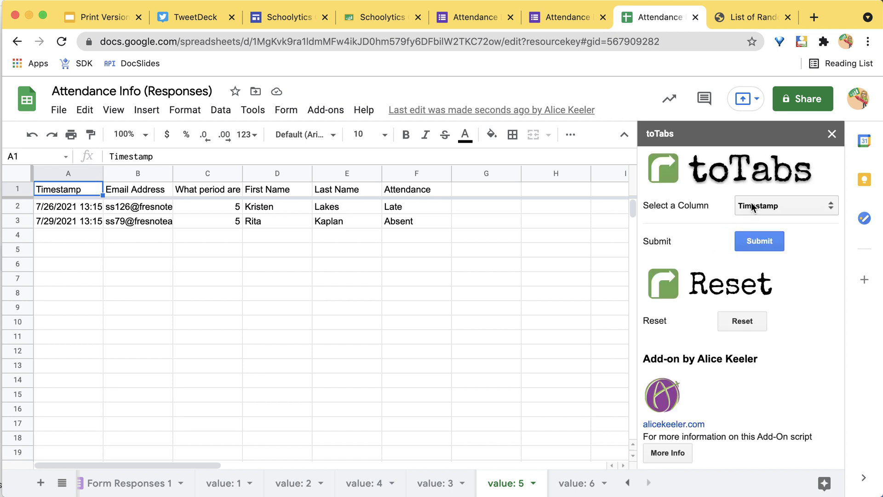
pyautogui.click(753, 206)
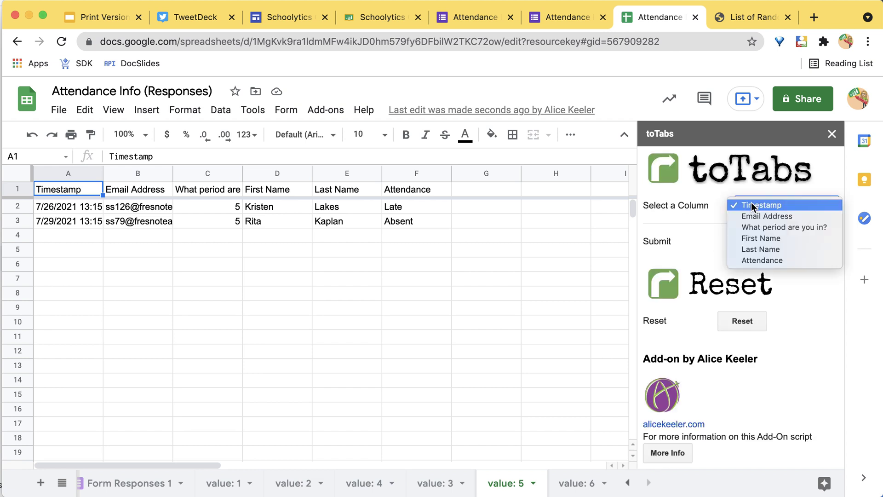
pyautogui.click(758, 249)
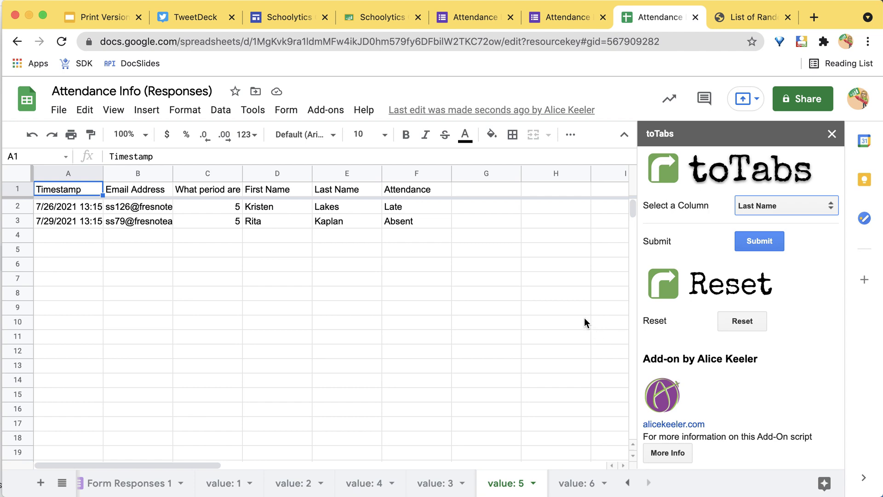
pyautogui.click(760, 242)
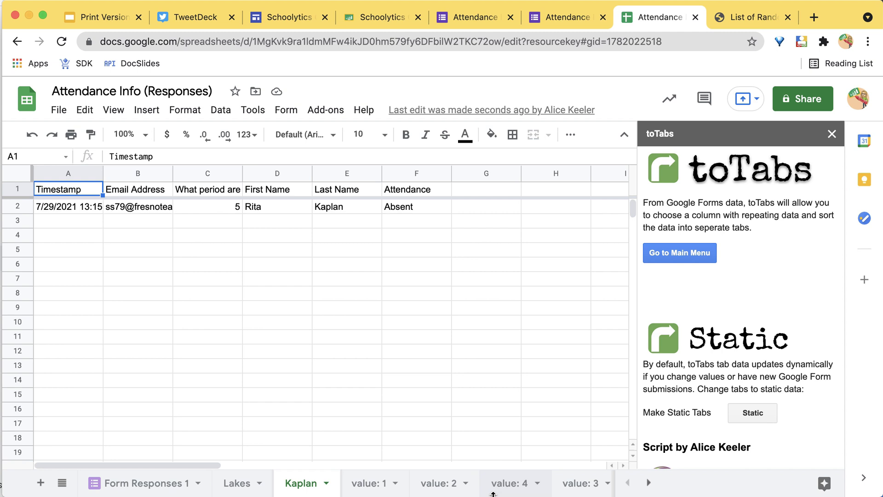
# - Check the new last-name tabs and the list of all sheets, and go back to Form Responses 1
pyautogui.click(236, 489)
pyautogui.click(285, 488)
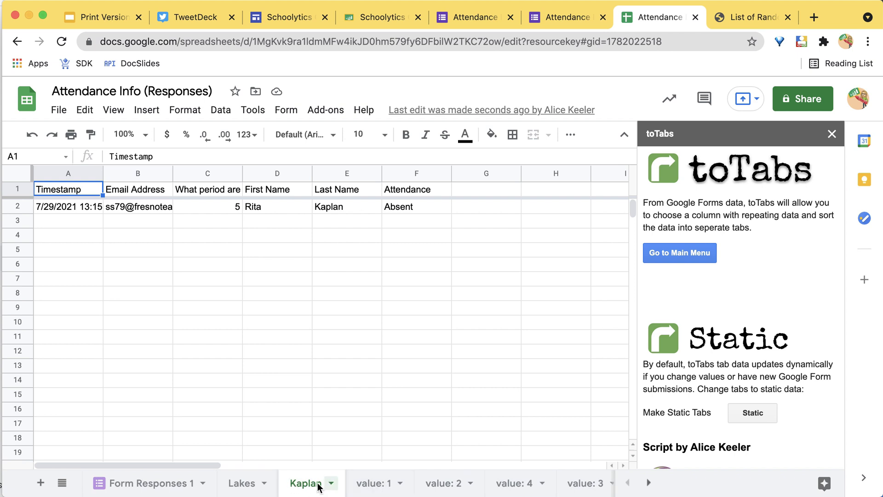
pyautogui.click(62, 484)
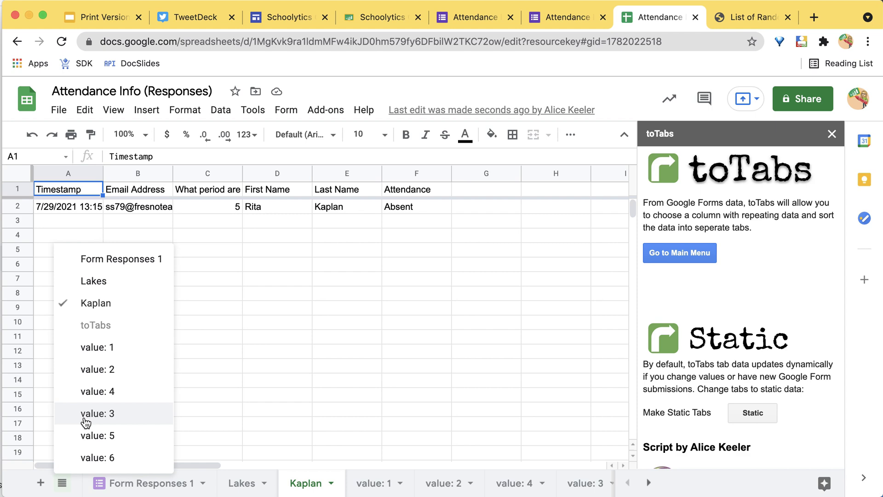
pyautogui.click(111, 259)
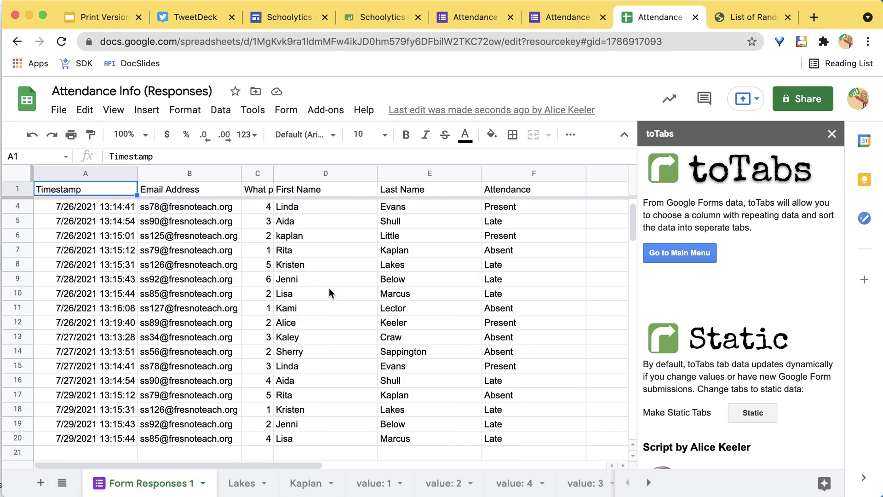
# - Reset toTabs from its main menu to delete all the period and last-name tabs
pyautogui.click(318, 369)
pyautogui.hscroll(1, 394, 485)
pyautogui.hscroll(3, 394, 486)
pyautogui.hscroll(-4, 395, 485)
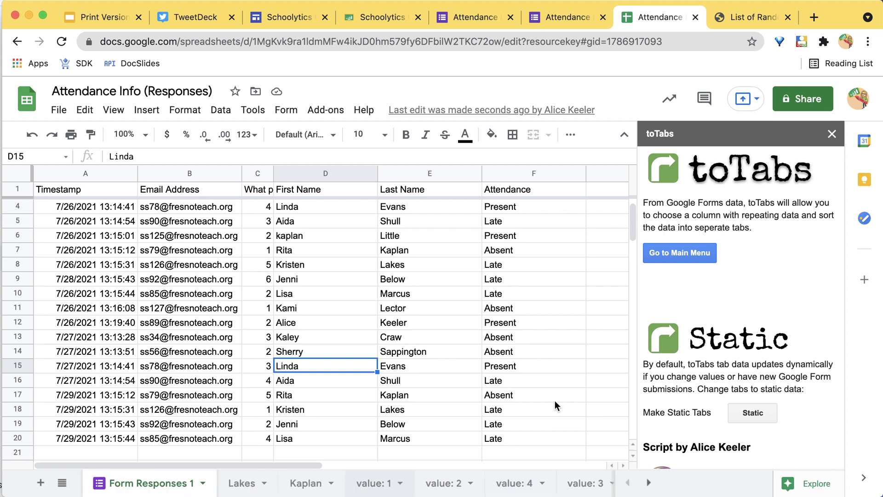
pyautogui.click(682, 254)
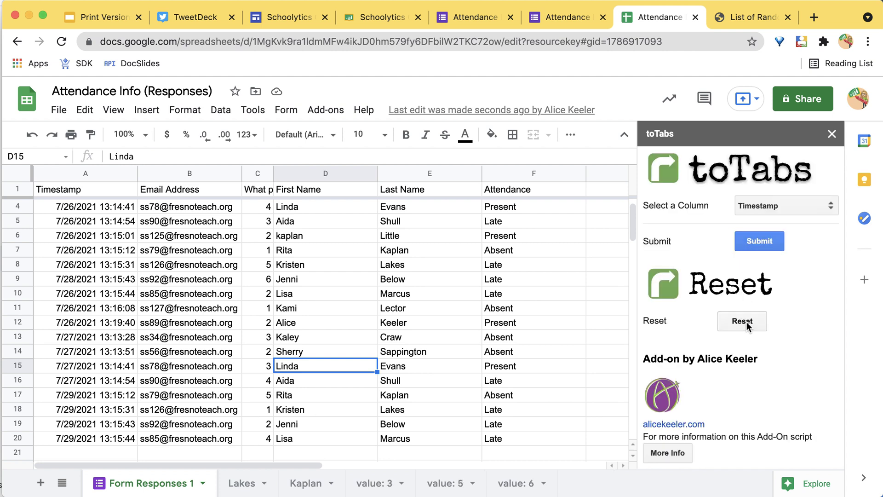
pyautogui.click(441, 296)
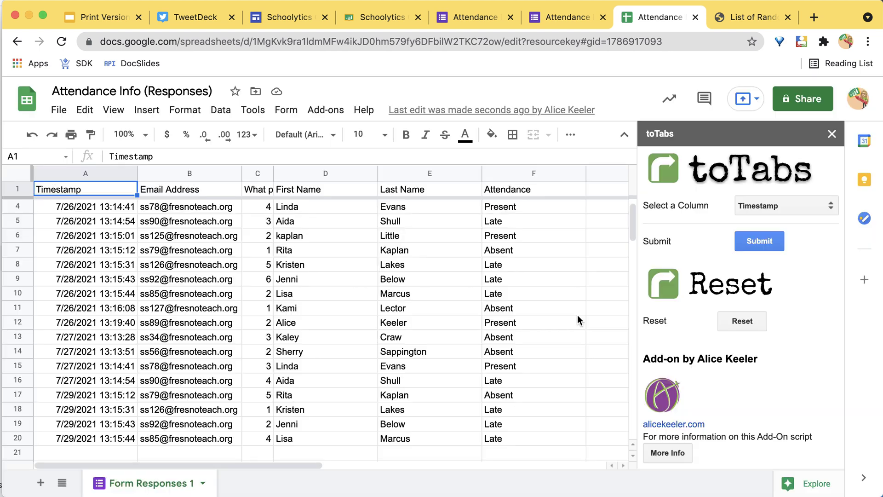